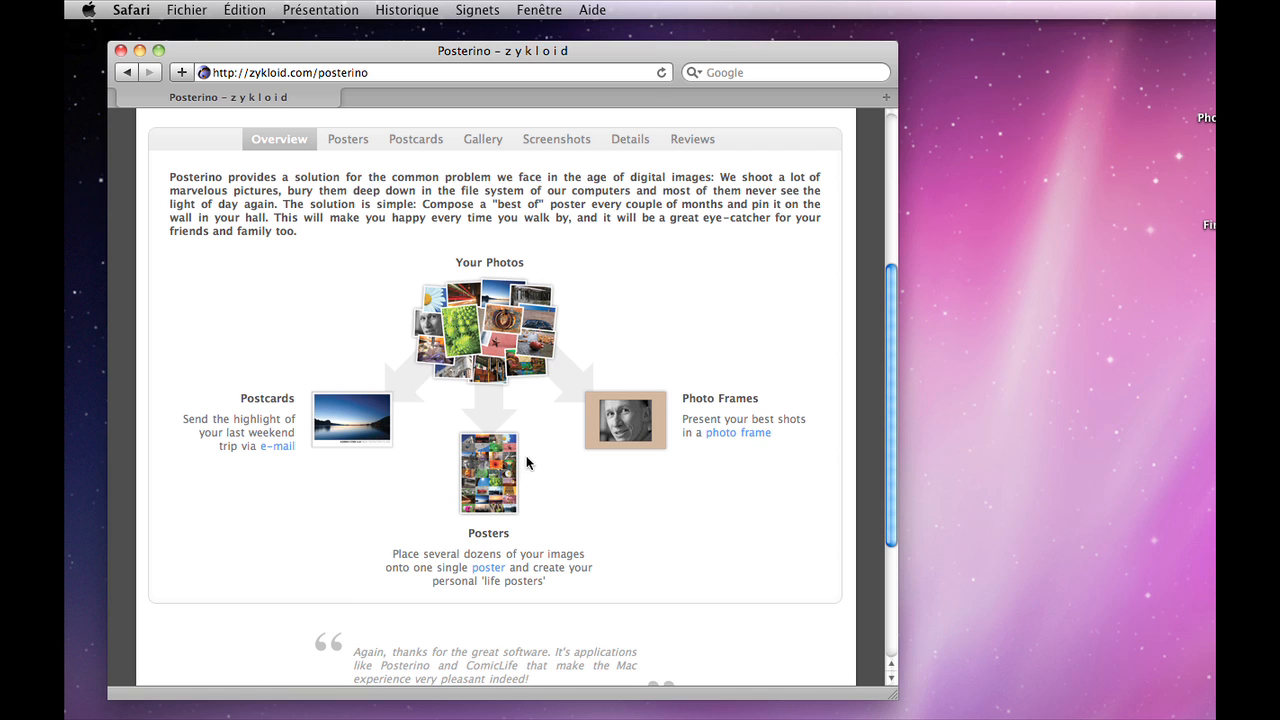
Step: Put away the Posterino web page in Safari and switch to the Posterino application
scroll(510, 471, "up", 6)
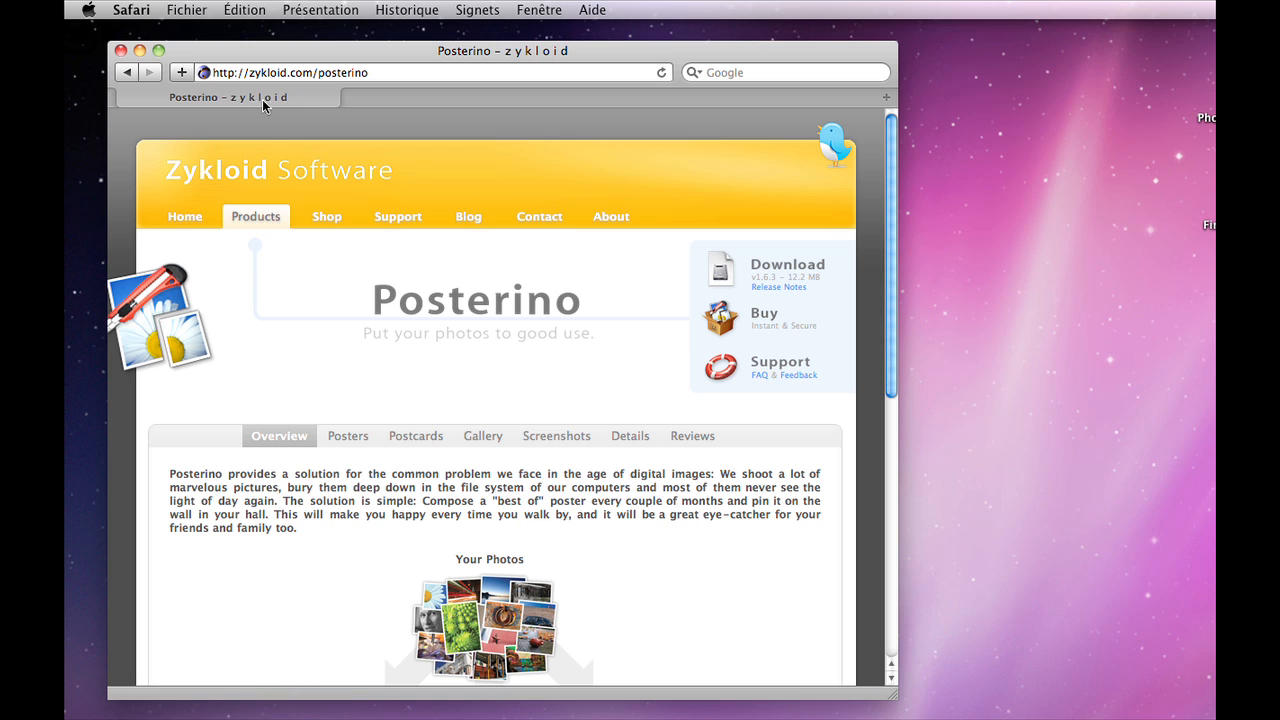
left_click(143, 51)
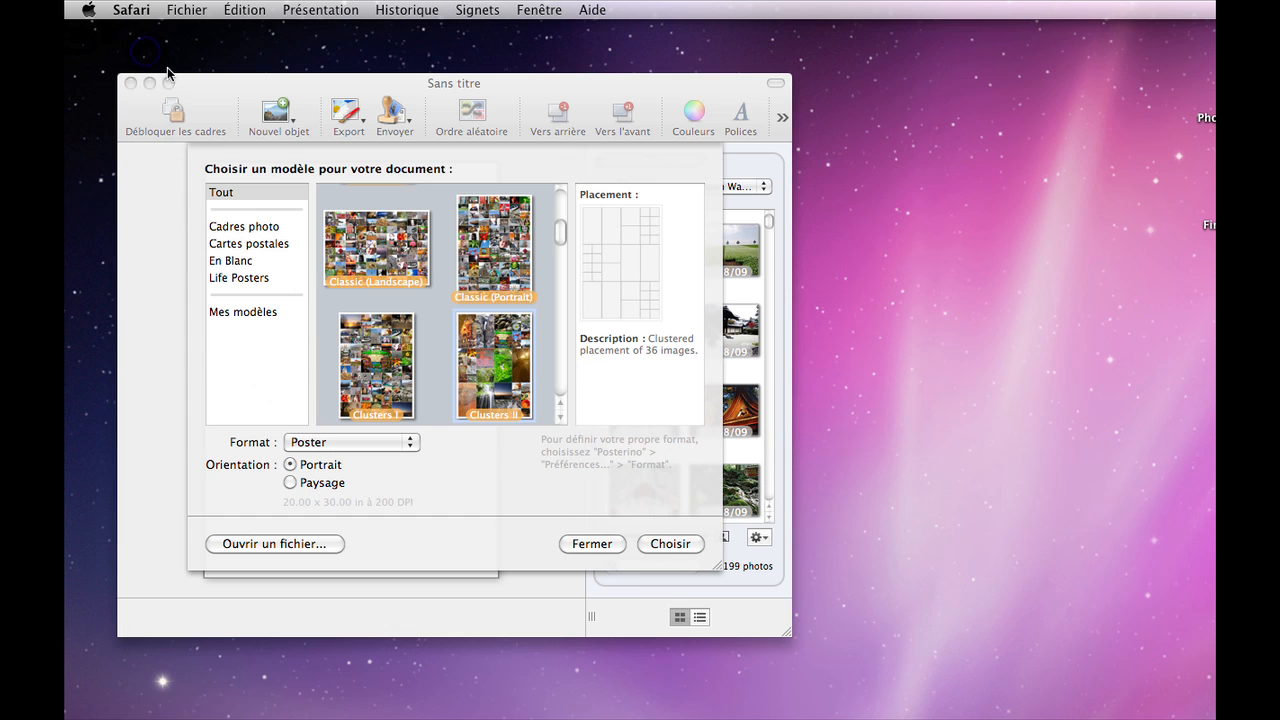
left_click(201, 83)
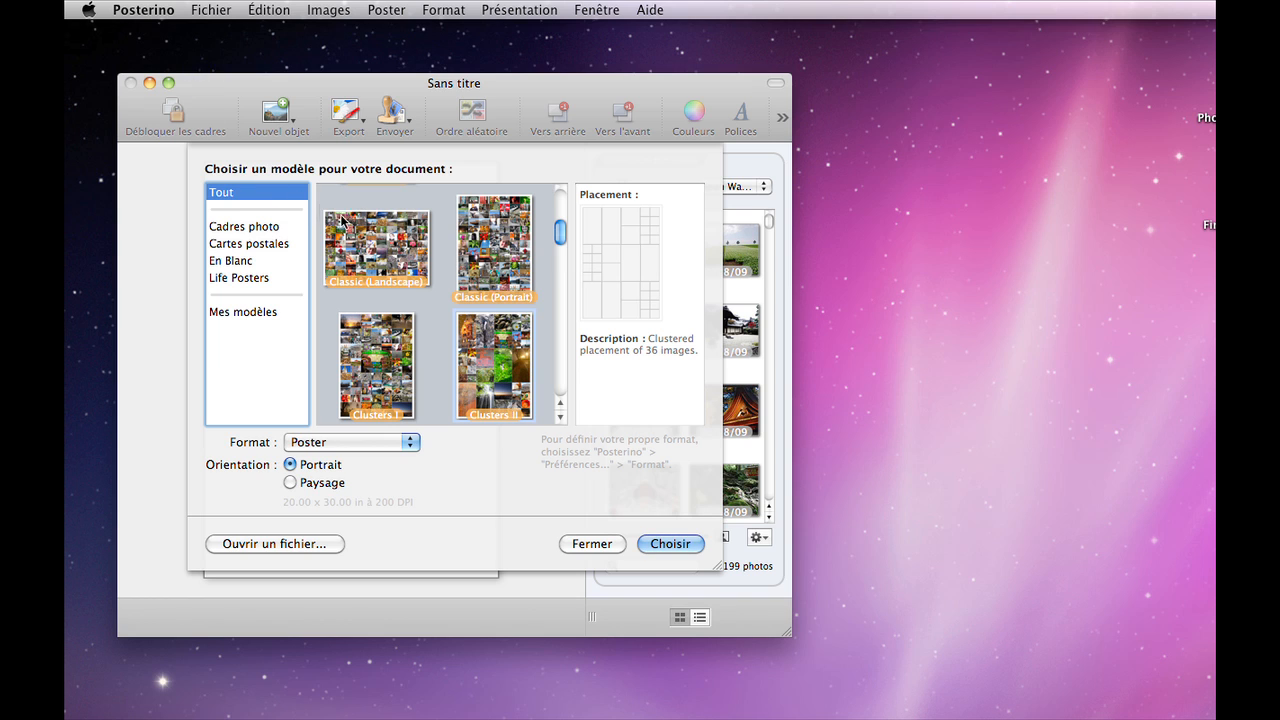
Step: Create a new document from the Clusters II template in A4 format with portrait orientation
scroll(510, 250, "down", 3)
left_click_drag(558, 243, 563, 272)
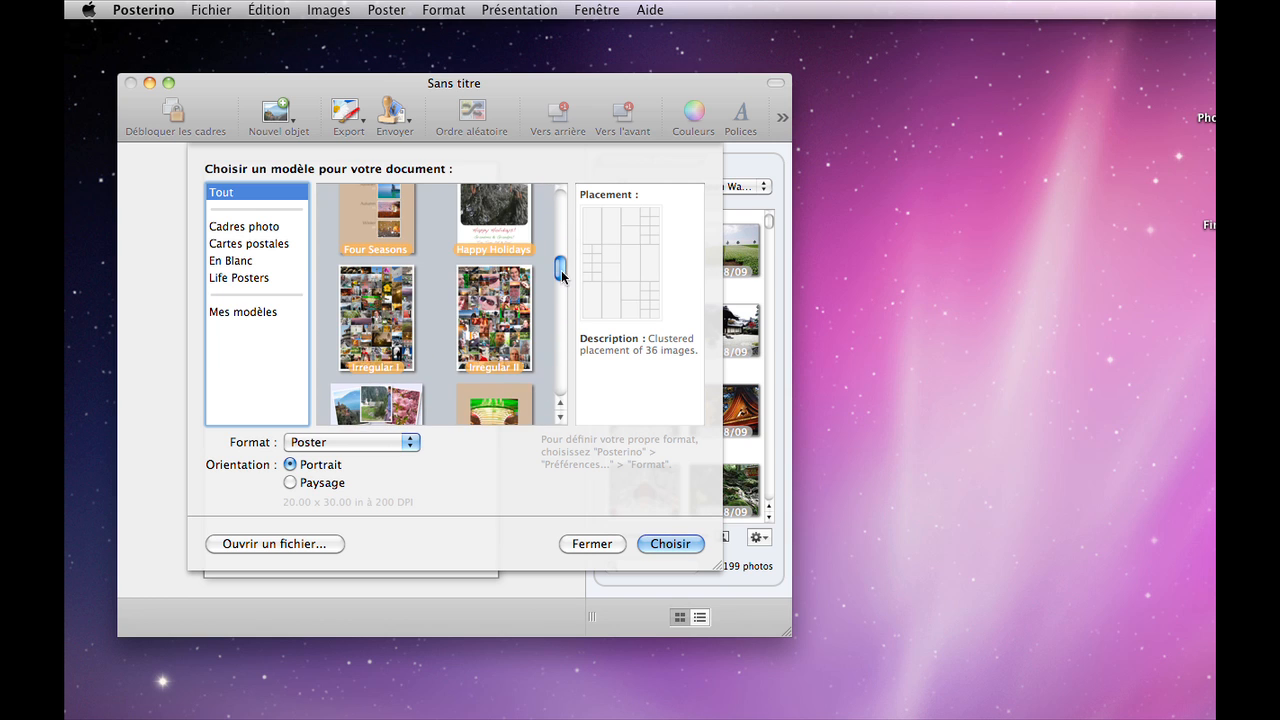
left_click(331, 443)
left_click(335, 604)
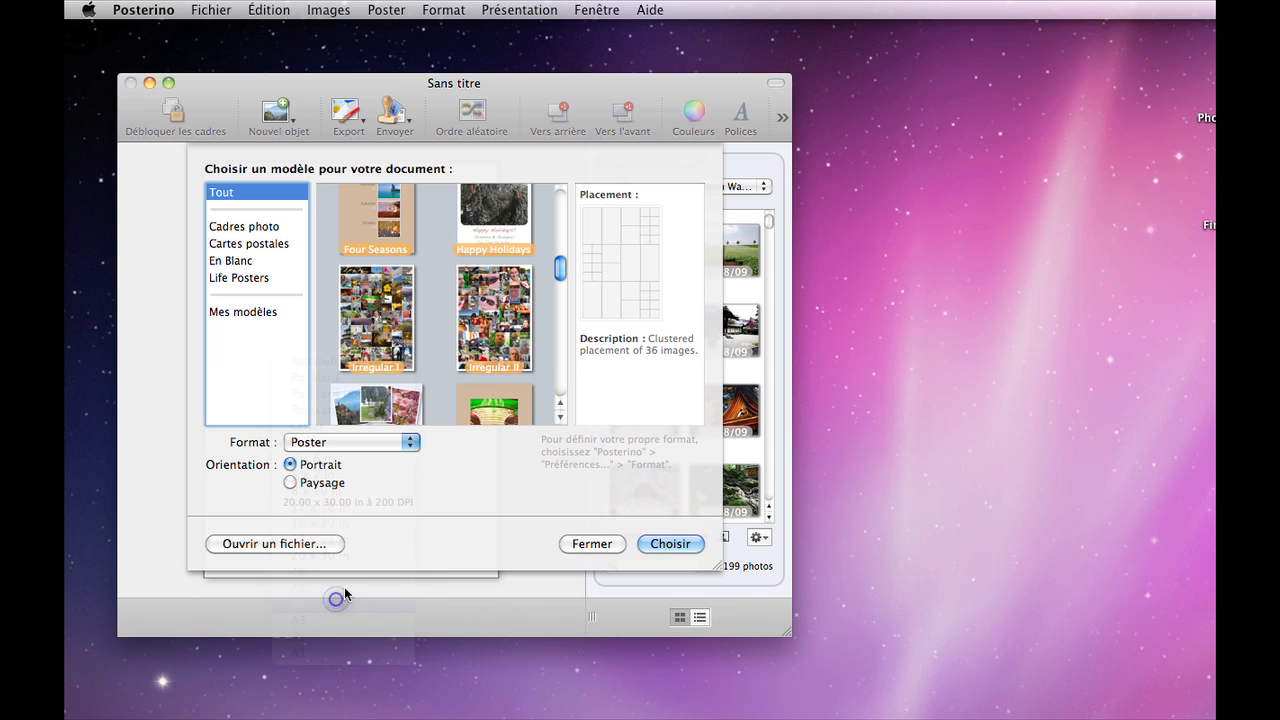
scroll(497, 352, "up", 2)
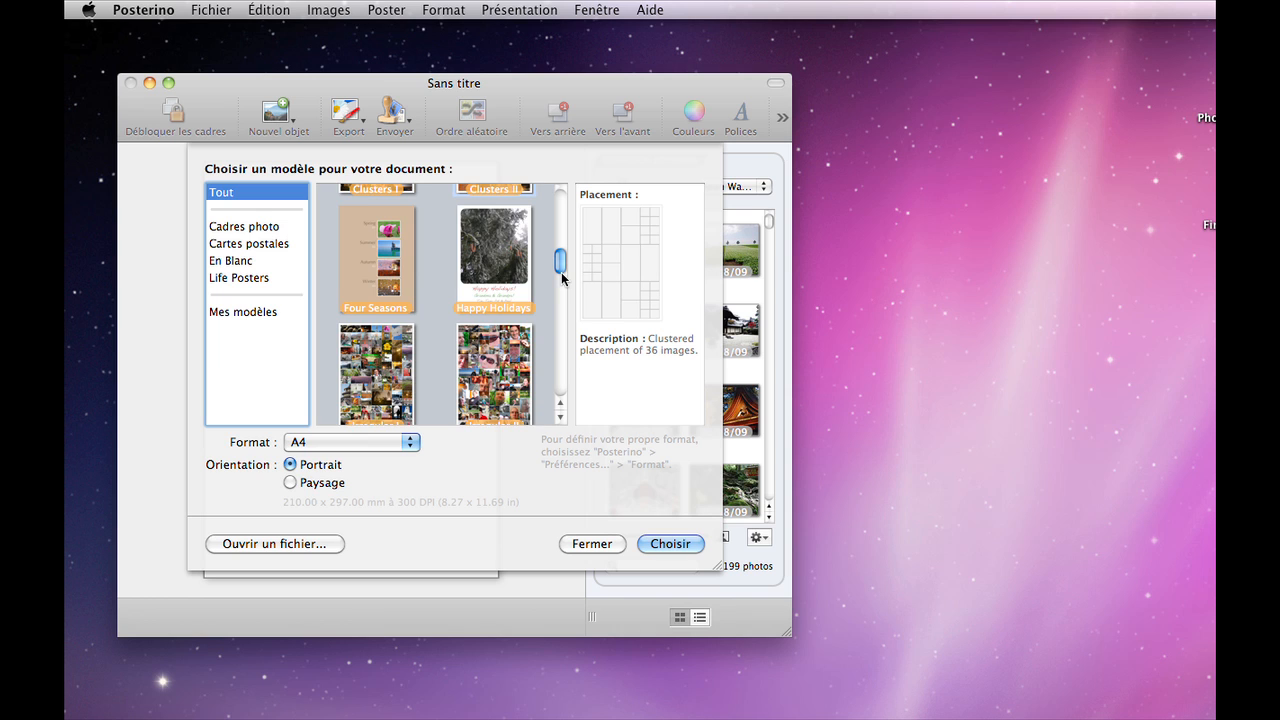
mouse_move(562, 267)
left_mouse_down()
mouse_move(560, 280)
mouse_move(552, 247)
left_mouse_up()
left_click(547, 246)
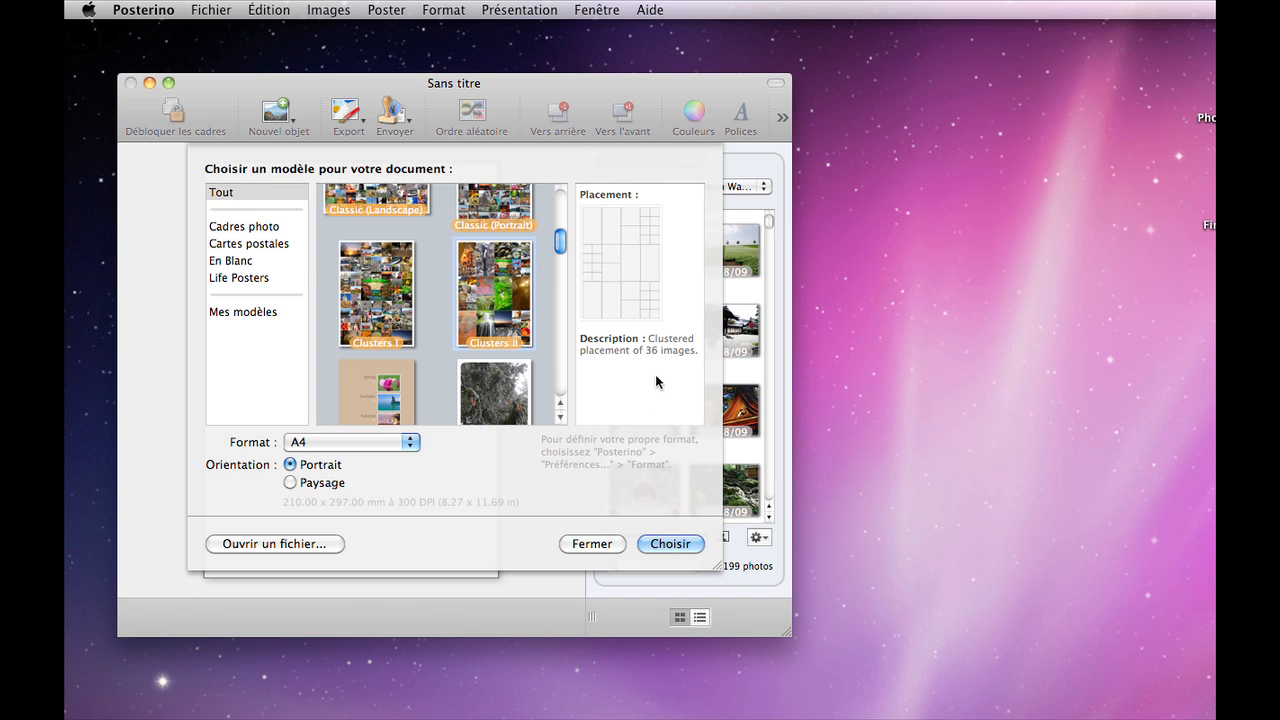
left_click(668, 543)
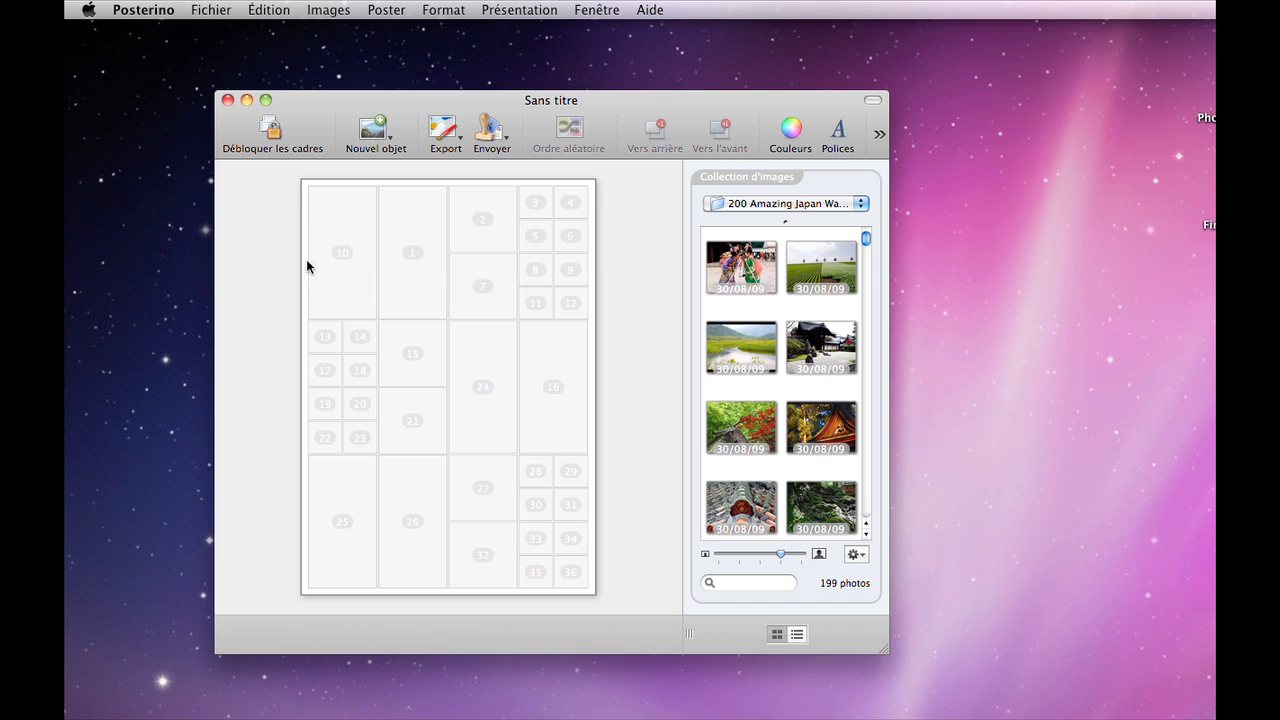
Step: Fill all the template's frames at random with photos from the image collection and look through the collection for used photos
left_click(318, 10)
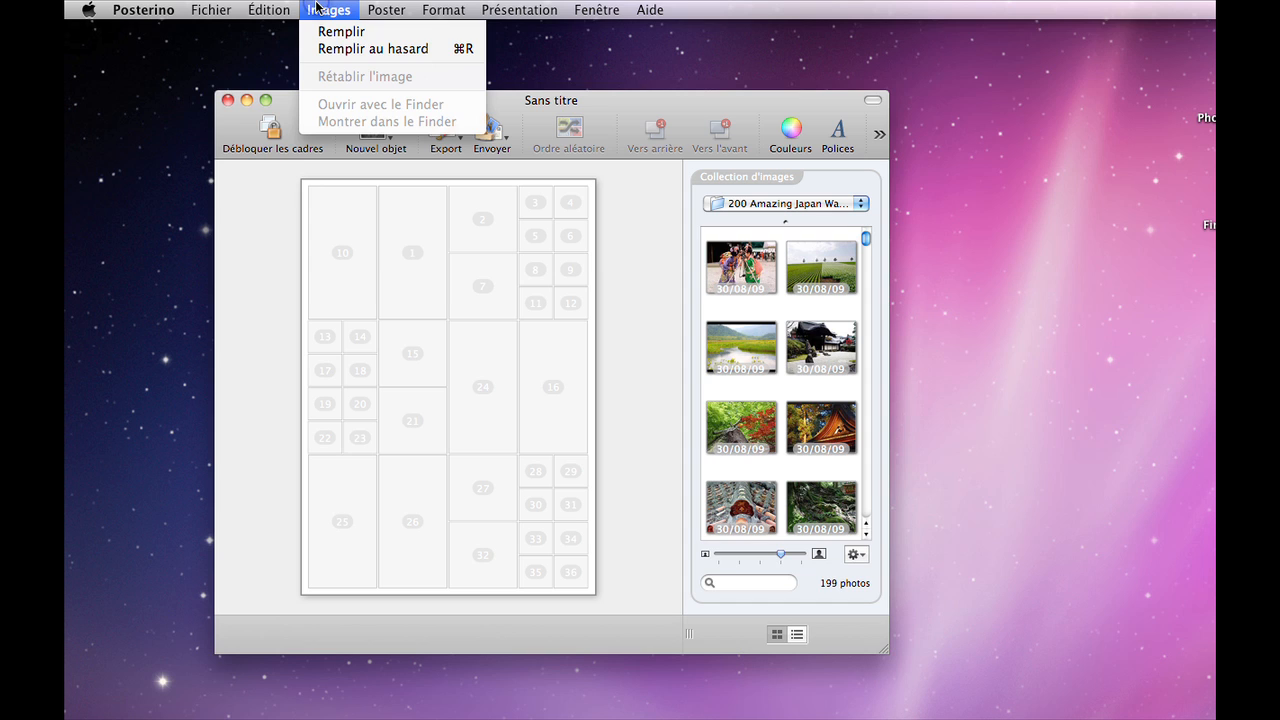
left_click(323, 49)
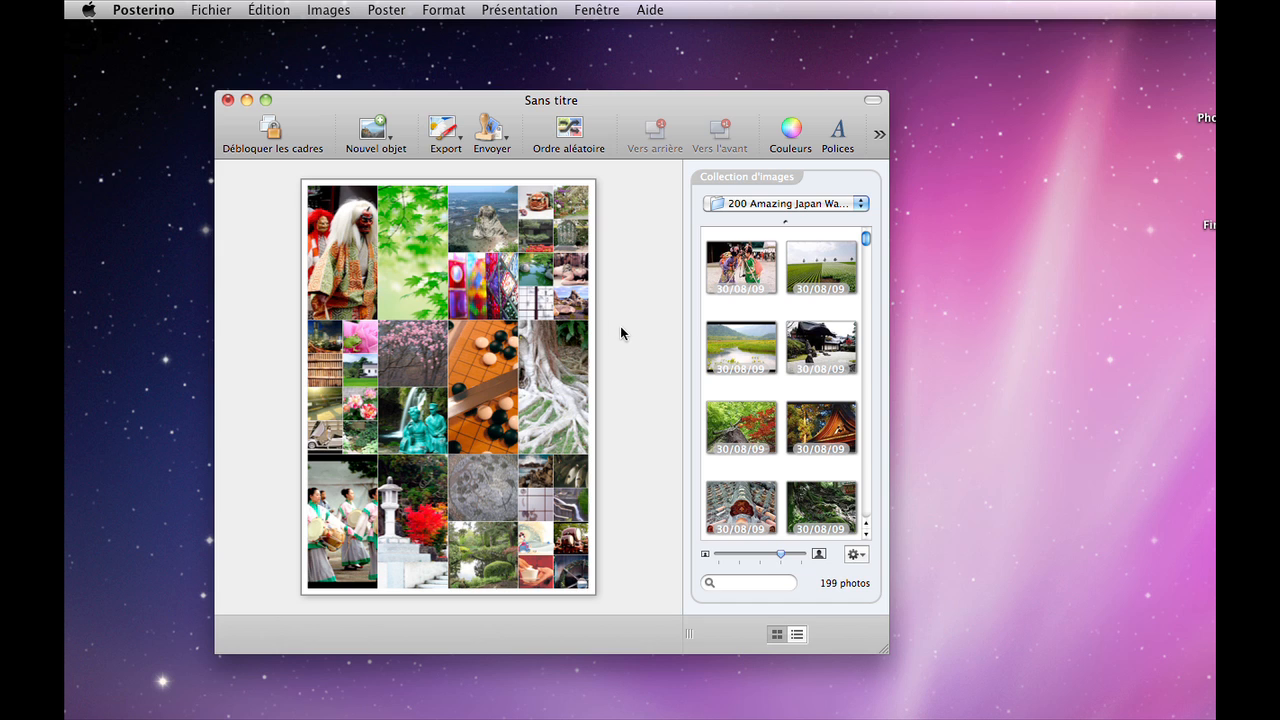
left_click_drag(865, 246, 866, 258)
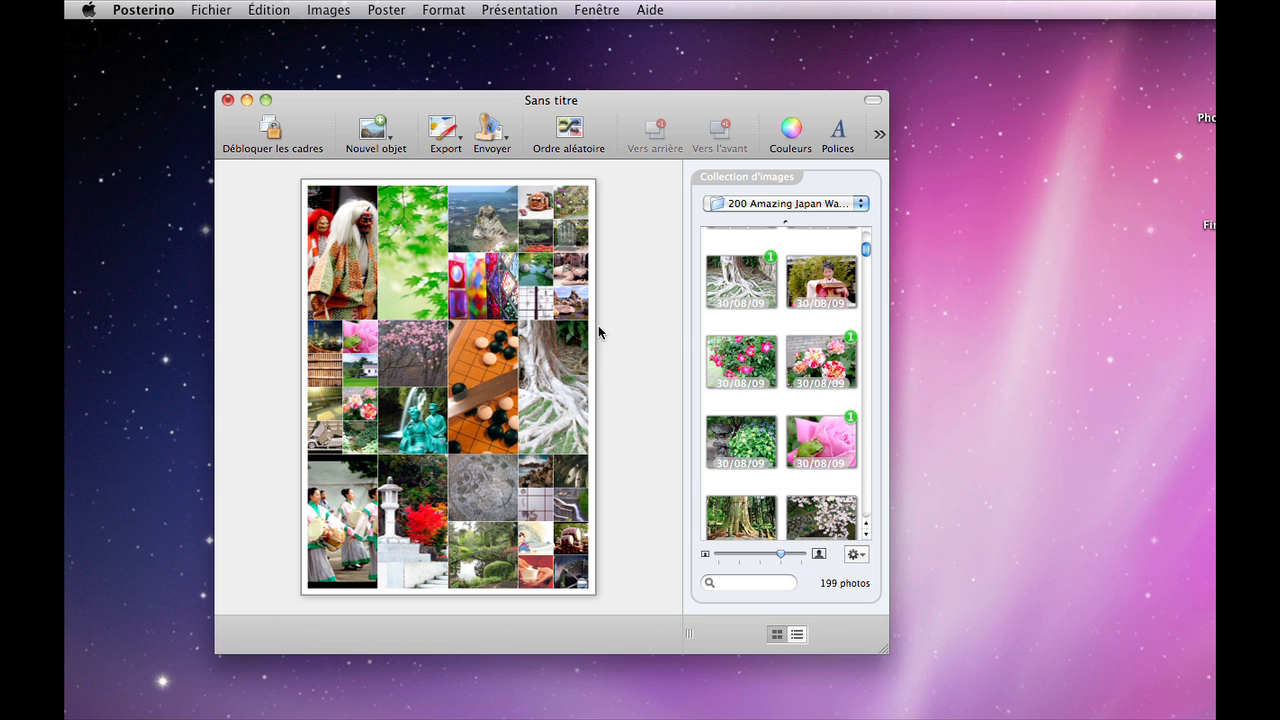
Step: Shift the drummers photo leftward within its frame in the lower-left corner of the poster
left_click(358, 485)
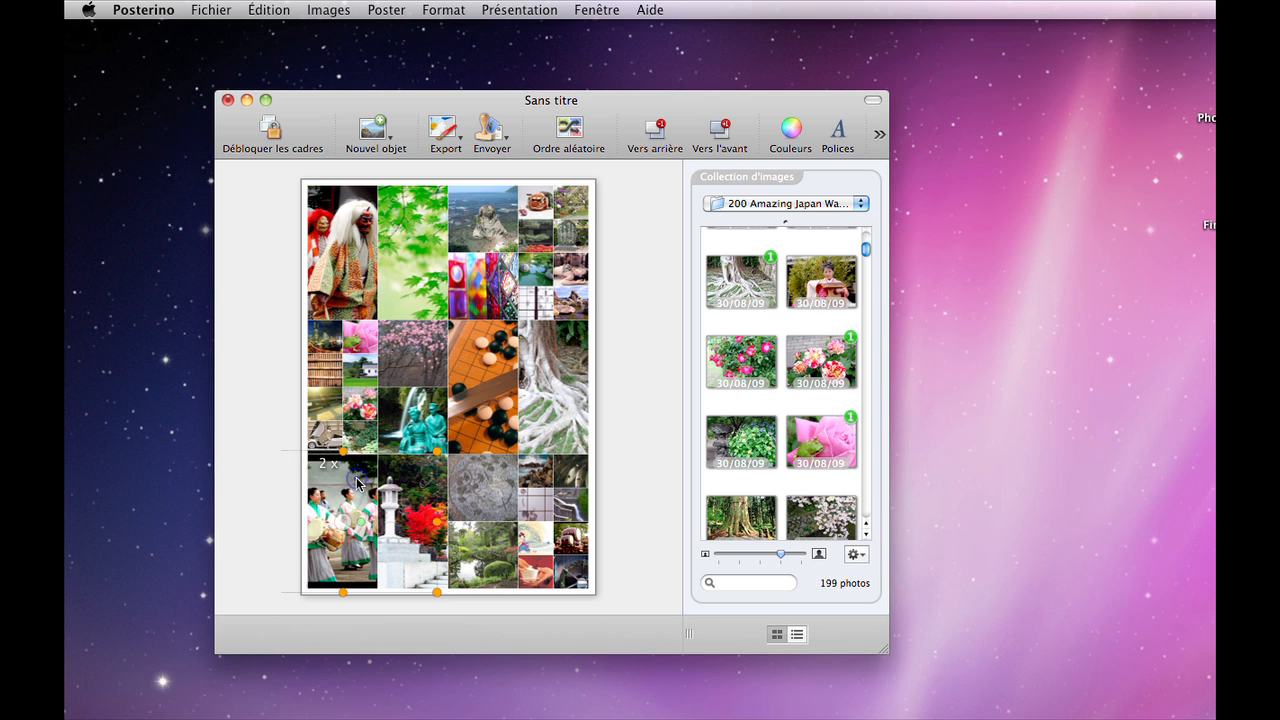
left_click_drag(360, 487, 315, 489)
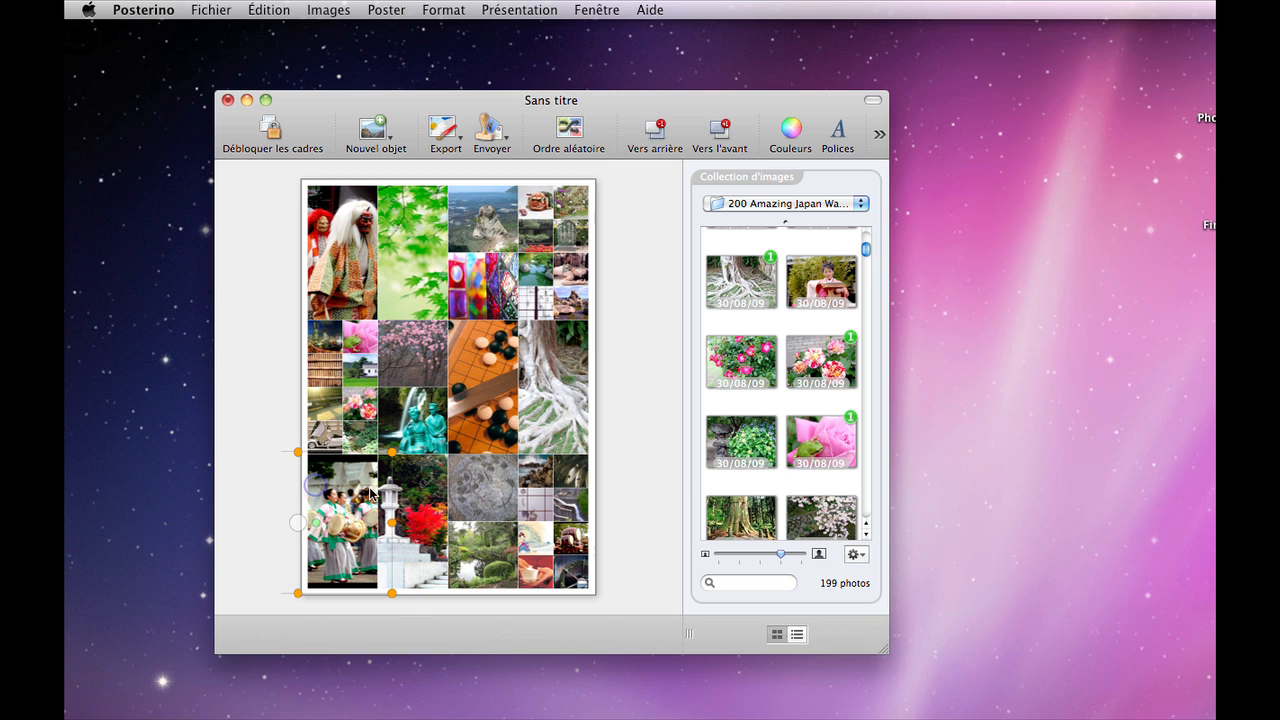
left_click(630, 490)
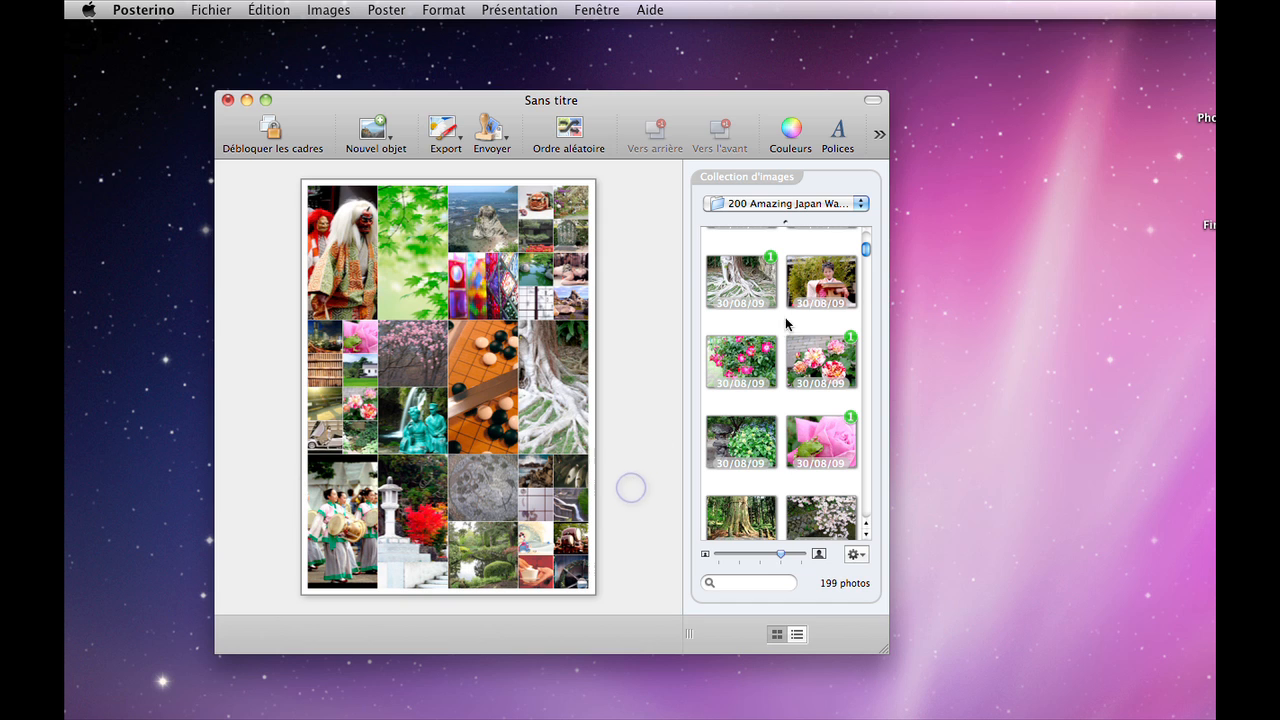
Step: Replace the go board photo with the woman in the pink kimono, and the grey stone photo with the green leafy plant
left_click_drag(818, 285, 466, 345)
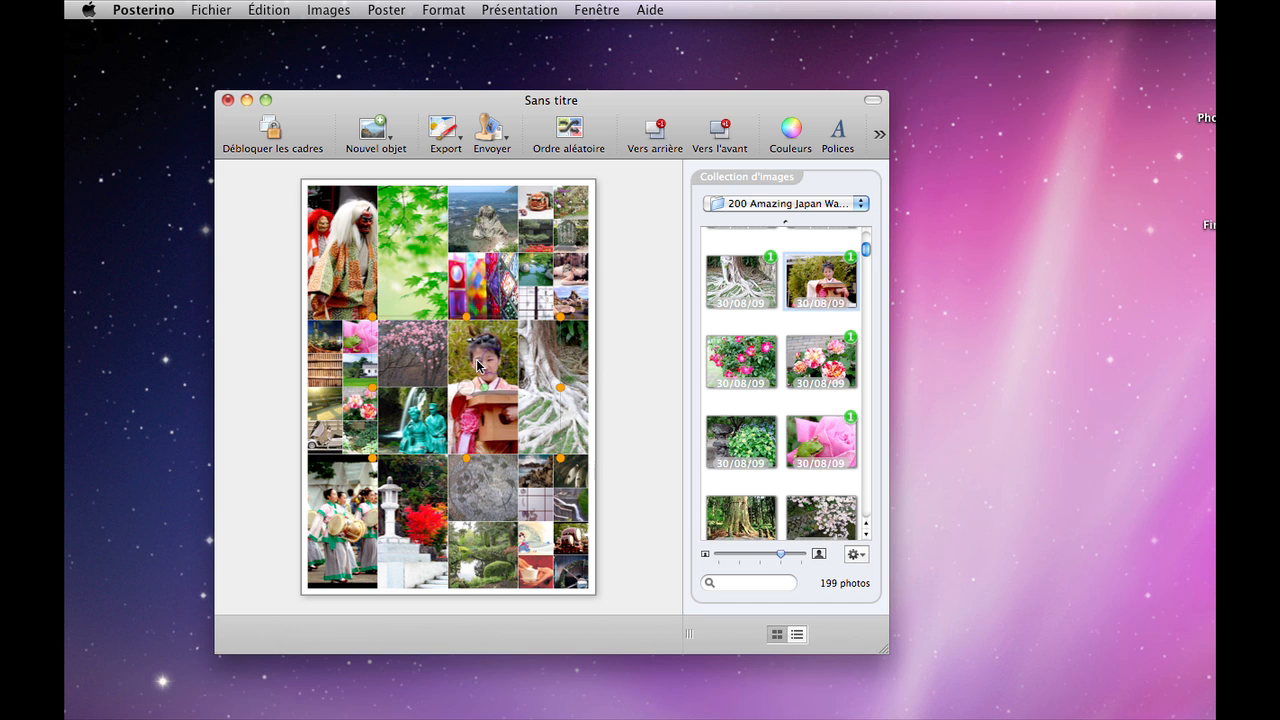
left_click(624, 365)
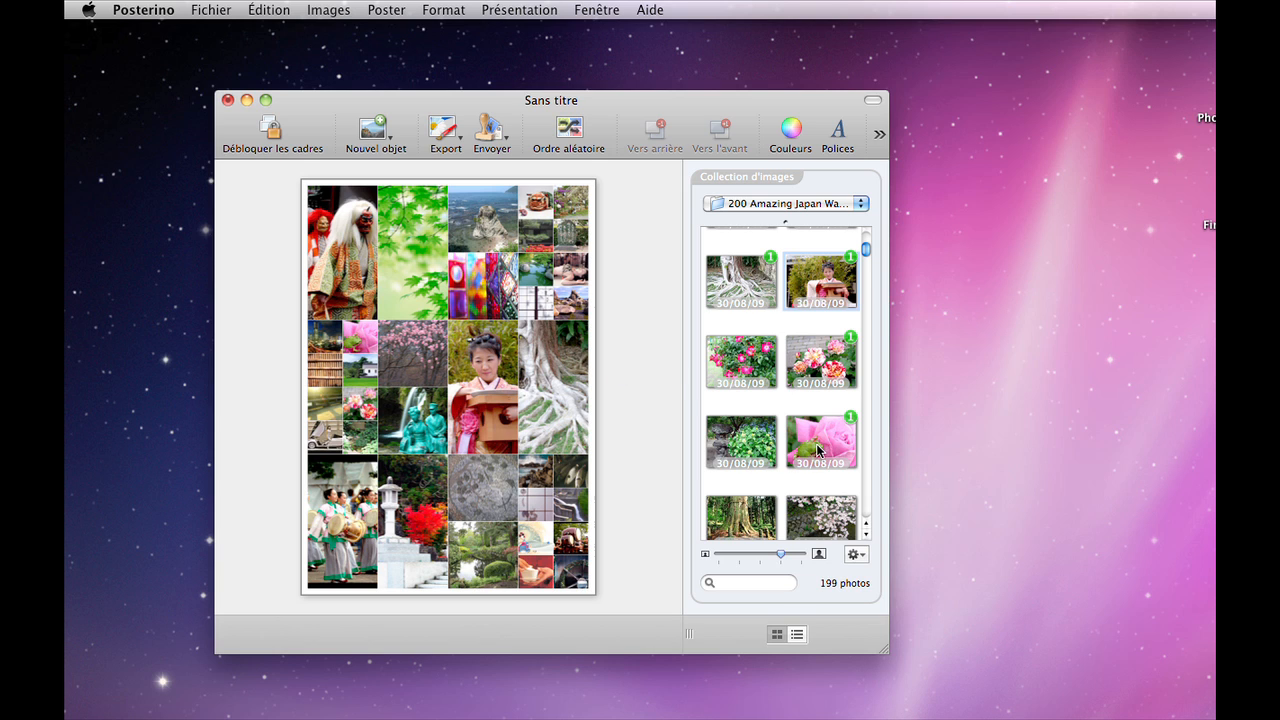
left_click_drag(752, 452, 484, 489)
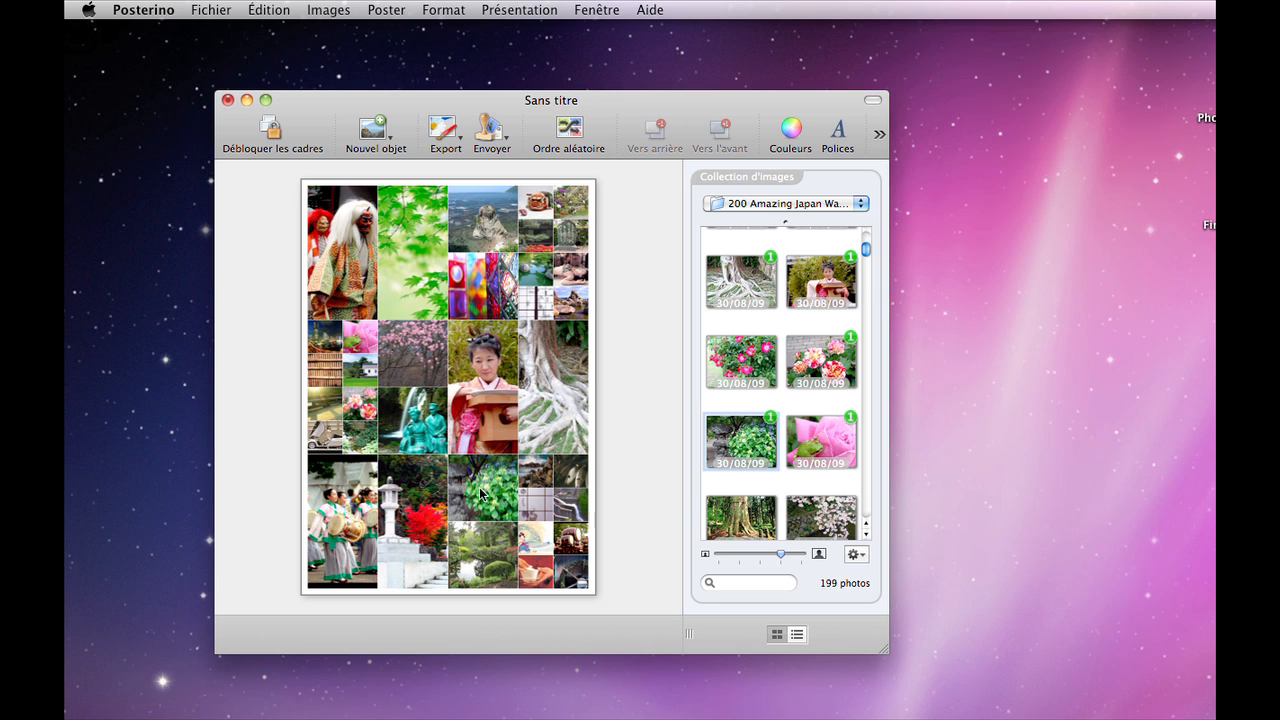
Step: Erase the green leafy plant photo from its frame and fill the empty frame with the pink roses photo
left_click(484, 489)
left_click(272, 10)
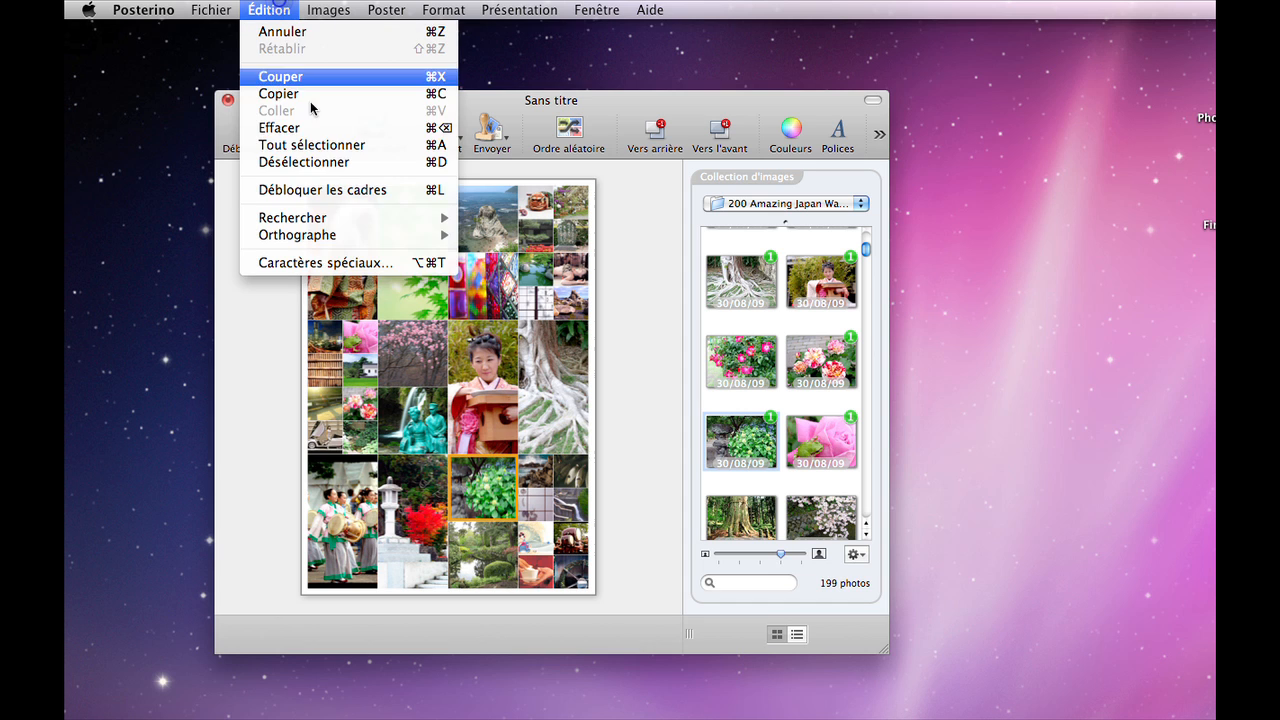
left_click(310, 127)
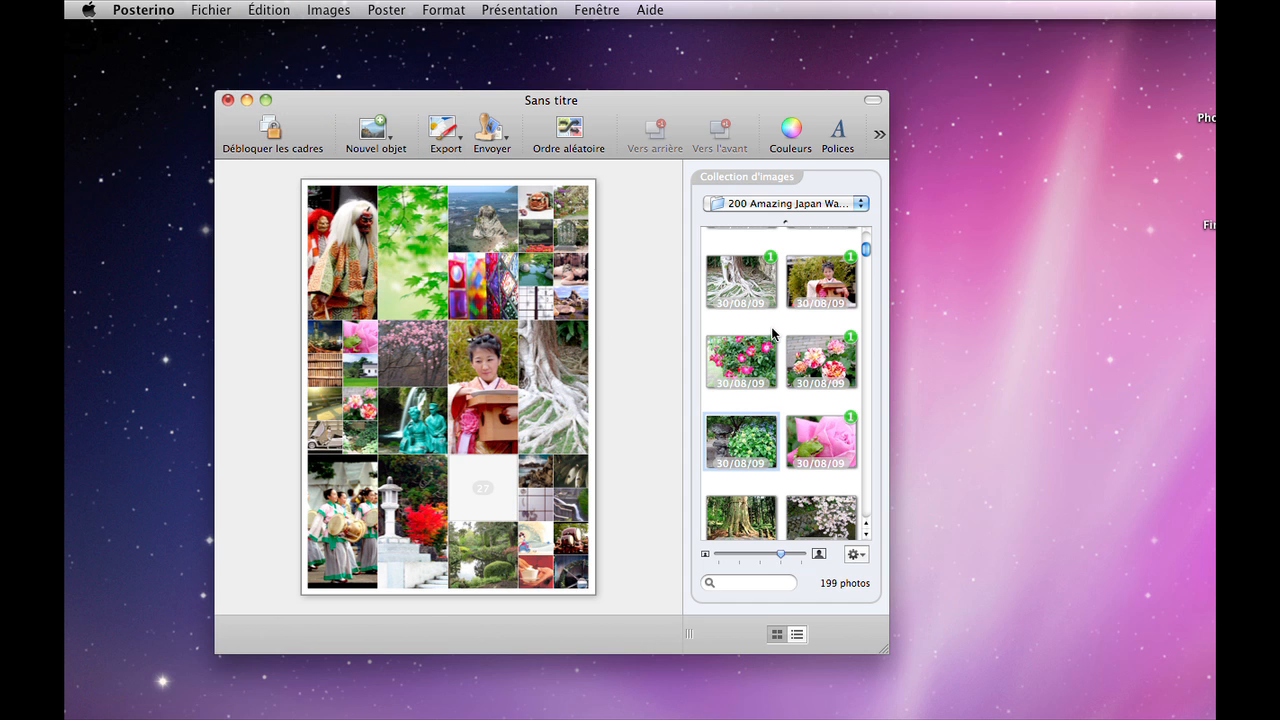
left_click_drag(746, 352, 480, 456)
Step: Save the poster document on the desktop (Bureau) under the name "Mon Pêle mêle 1"
left_click(211, 10)
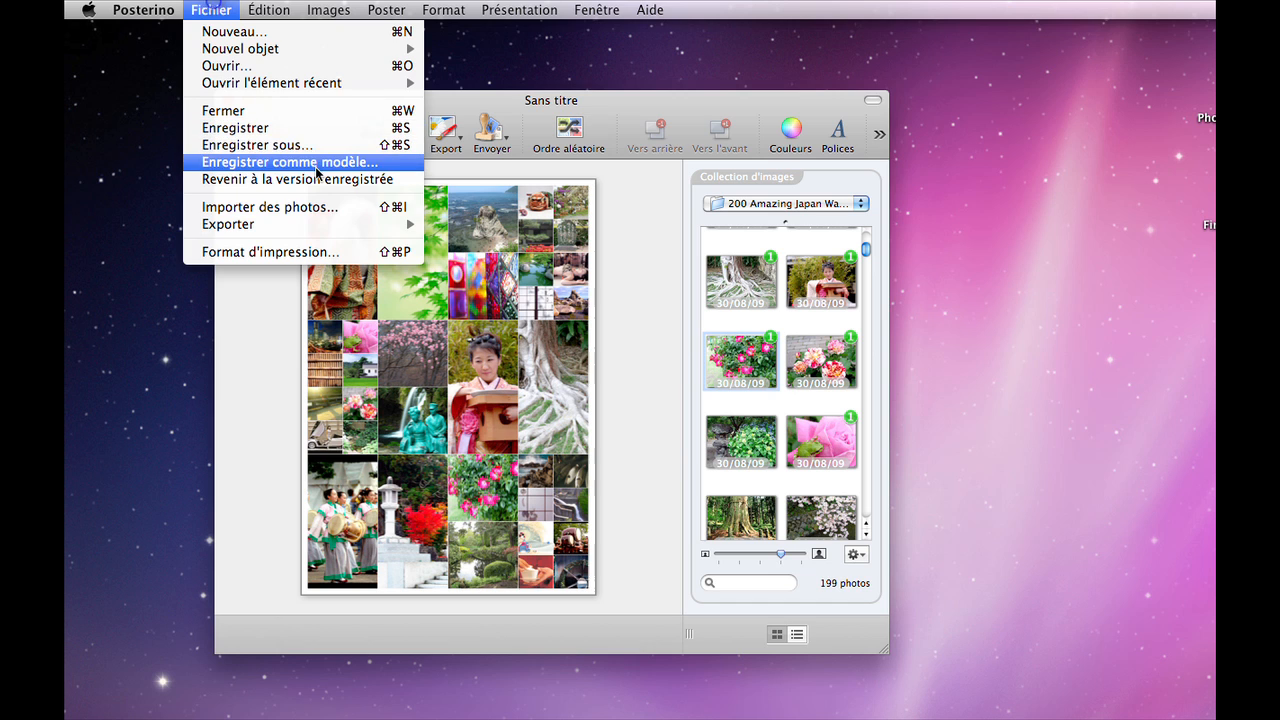
left_click(316, 146)
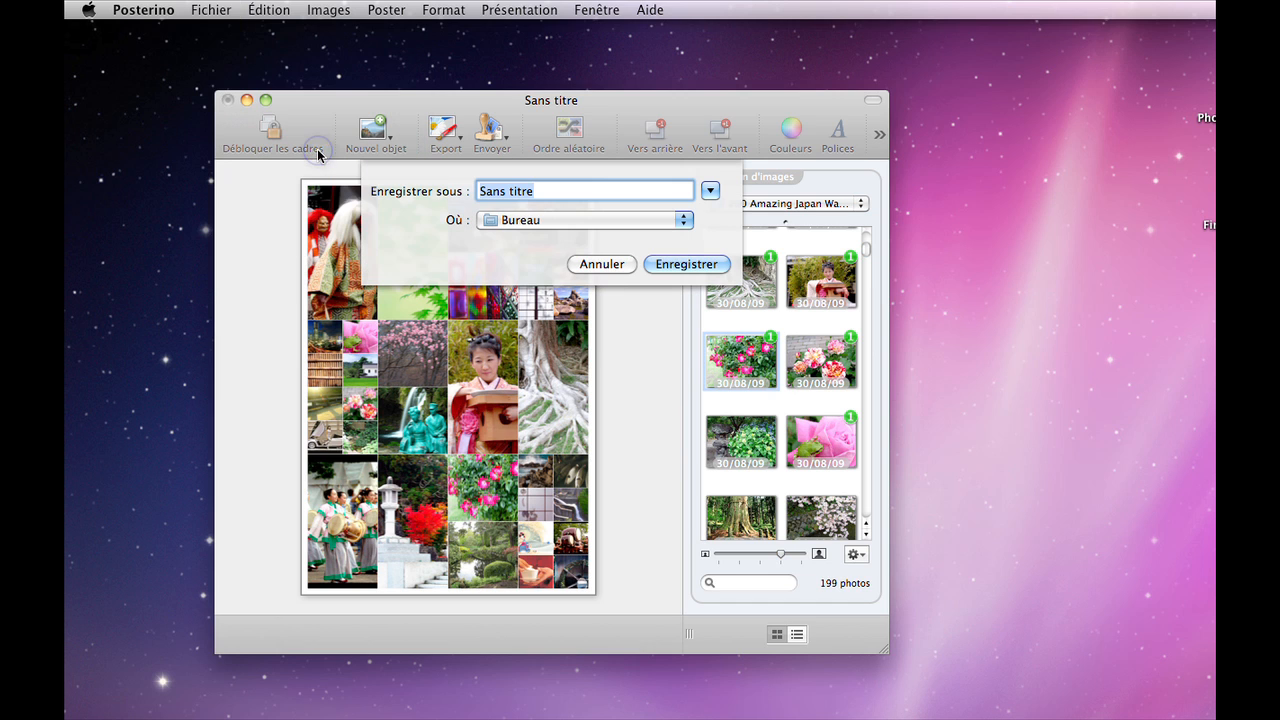
type("Pe")
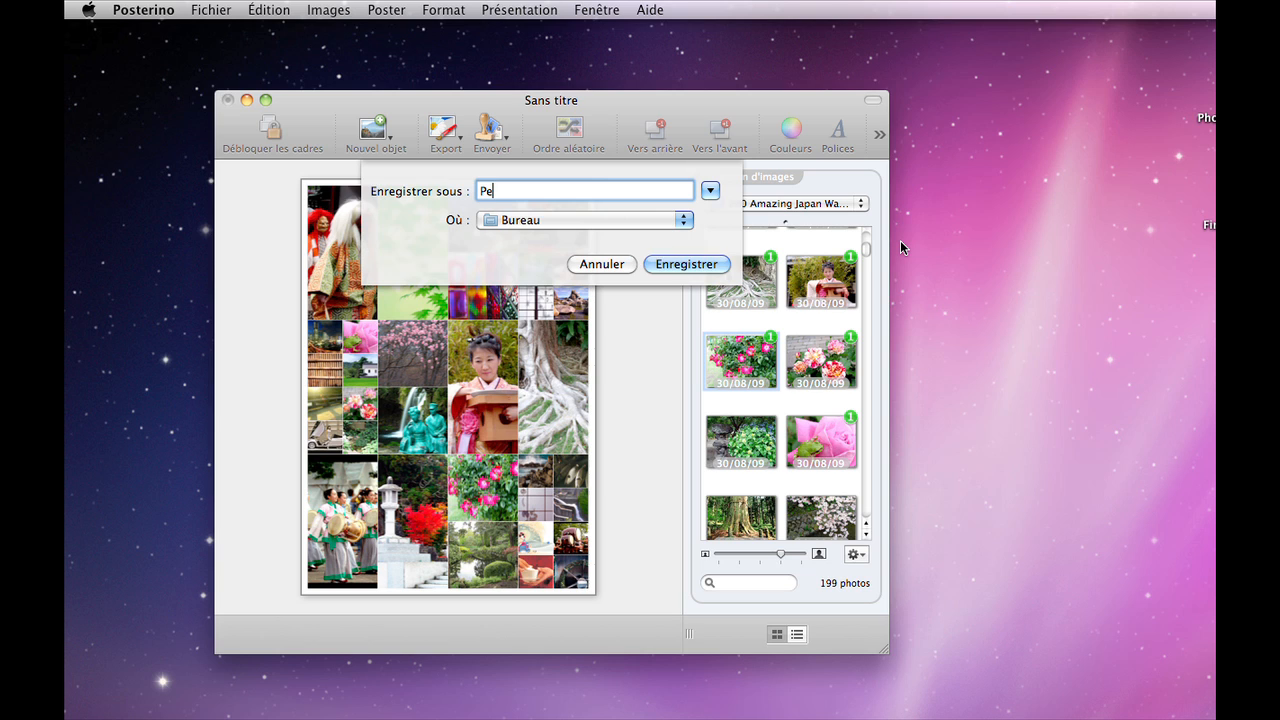
key("BackSpace")
type("êle mêle")
key("Up")
type("Mon ")
type(" 1")
key("Return")
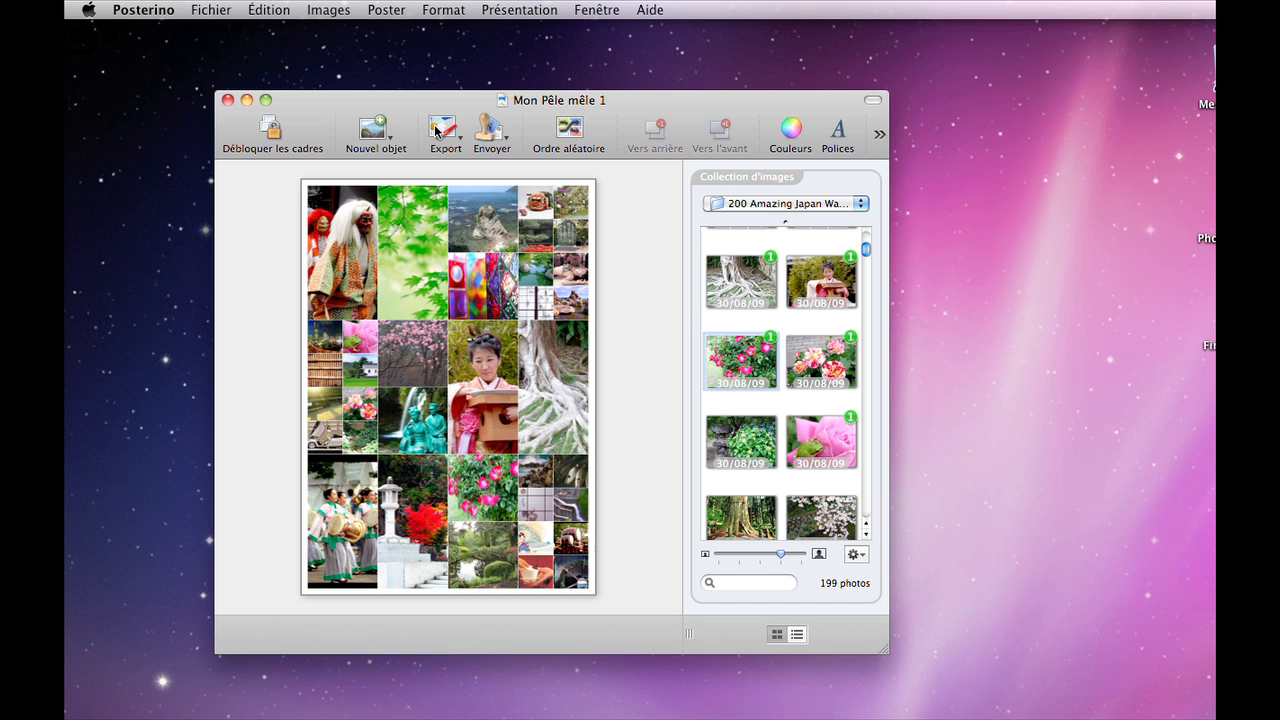
Step: Export the poster to disk on the desktop (Bureau) as a JPG image named "Mon Pêle mêle 1"
left_click(210, 10)
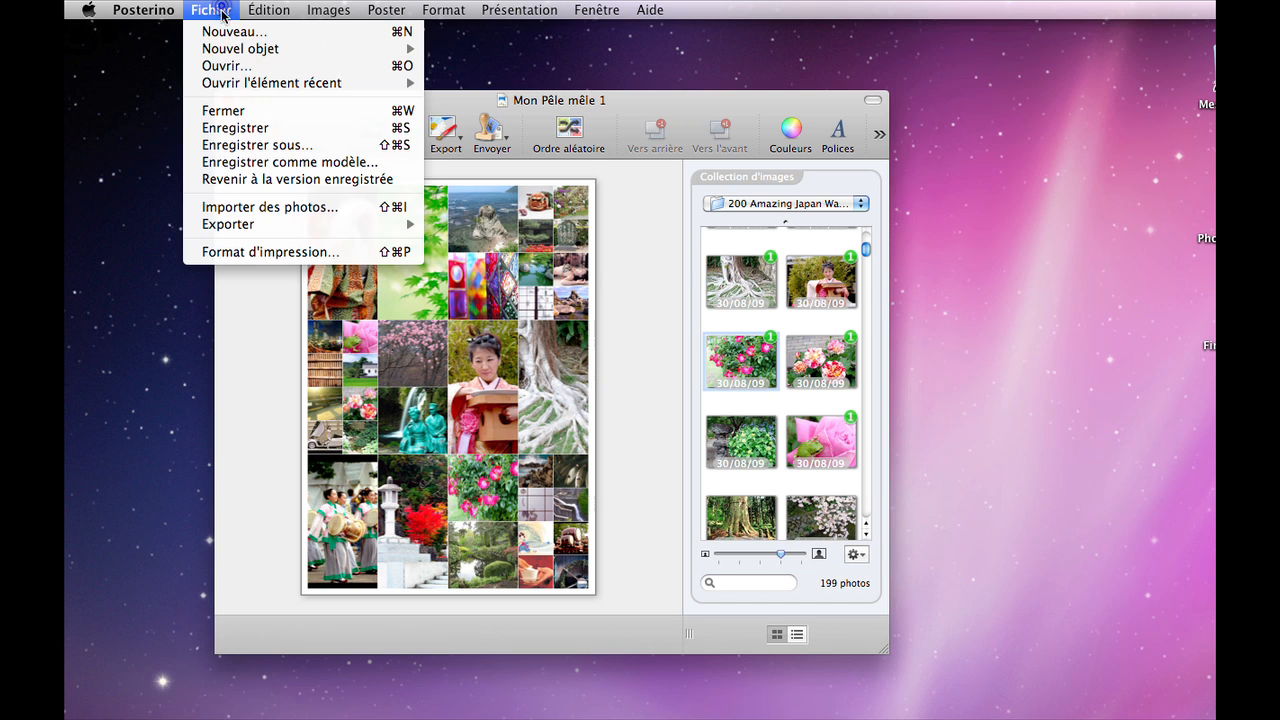
mouse_move(315, 224)
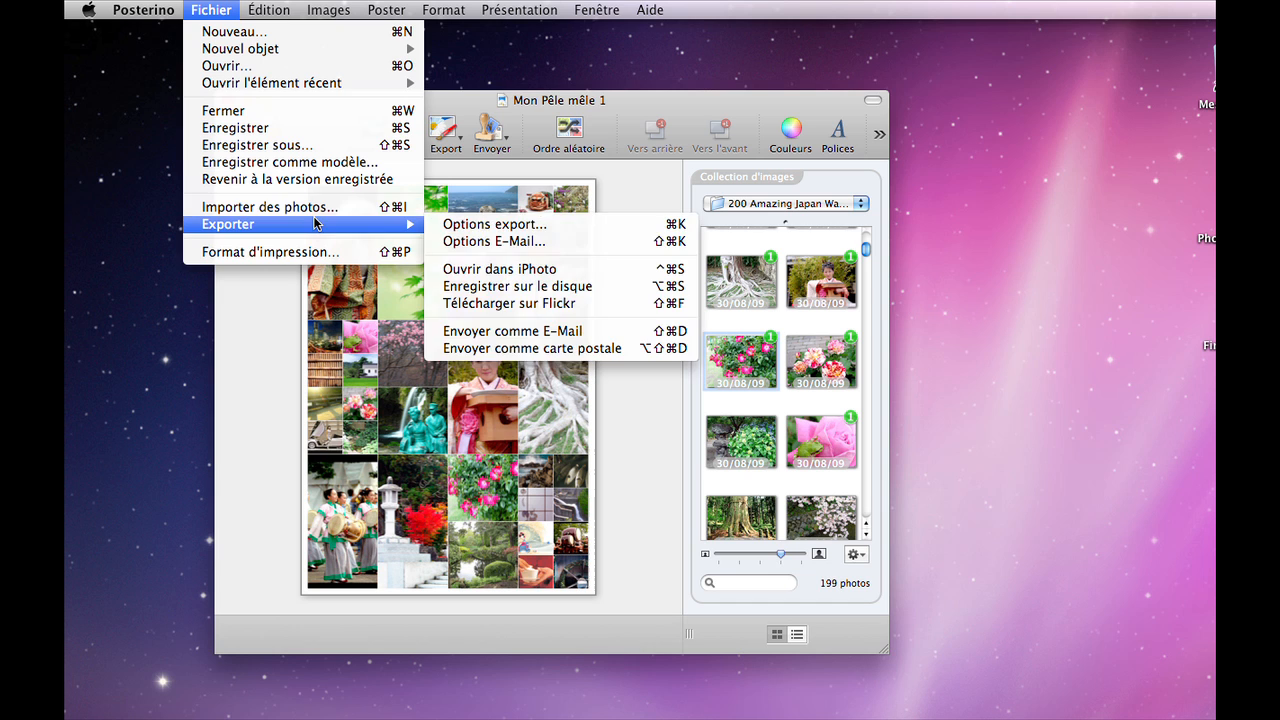
left_click(462, 152)
left_click(449, 134)
left_click(402, 304)
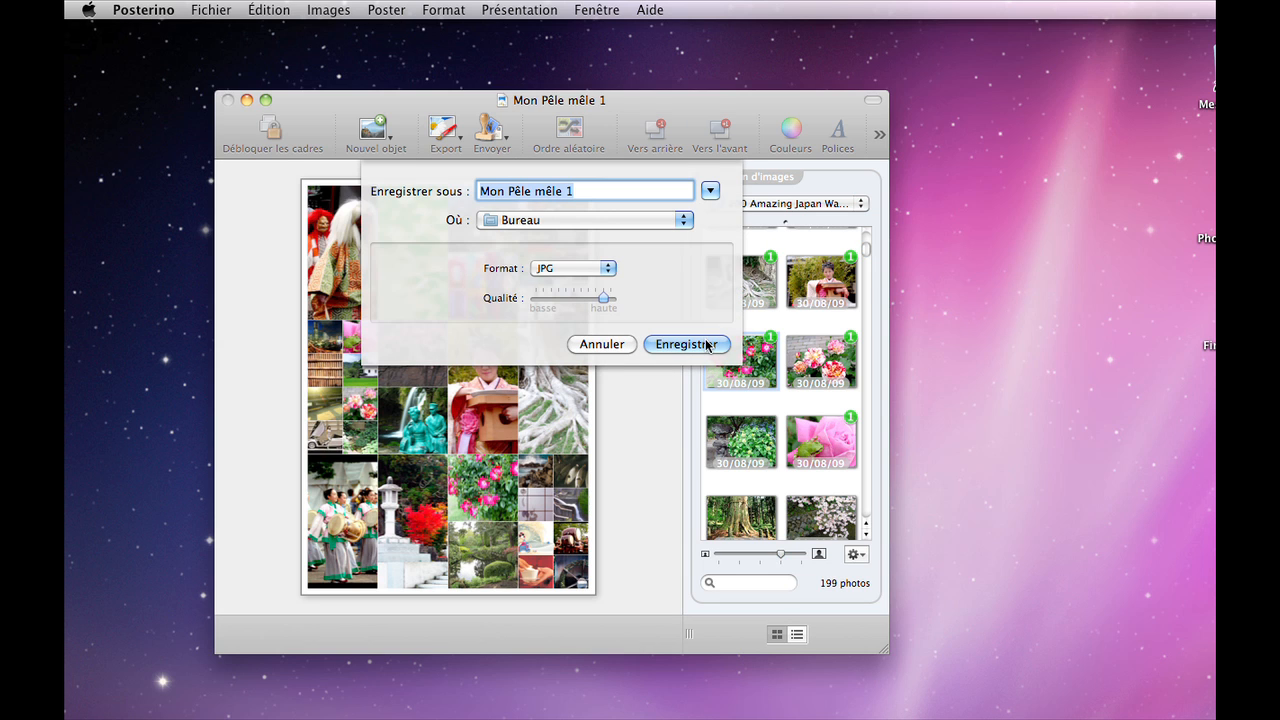
left_click(594, 267)
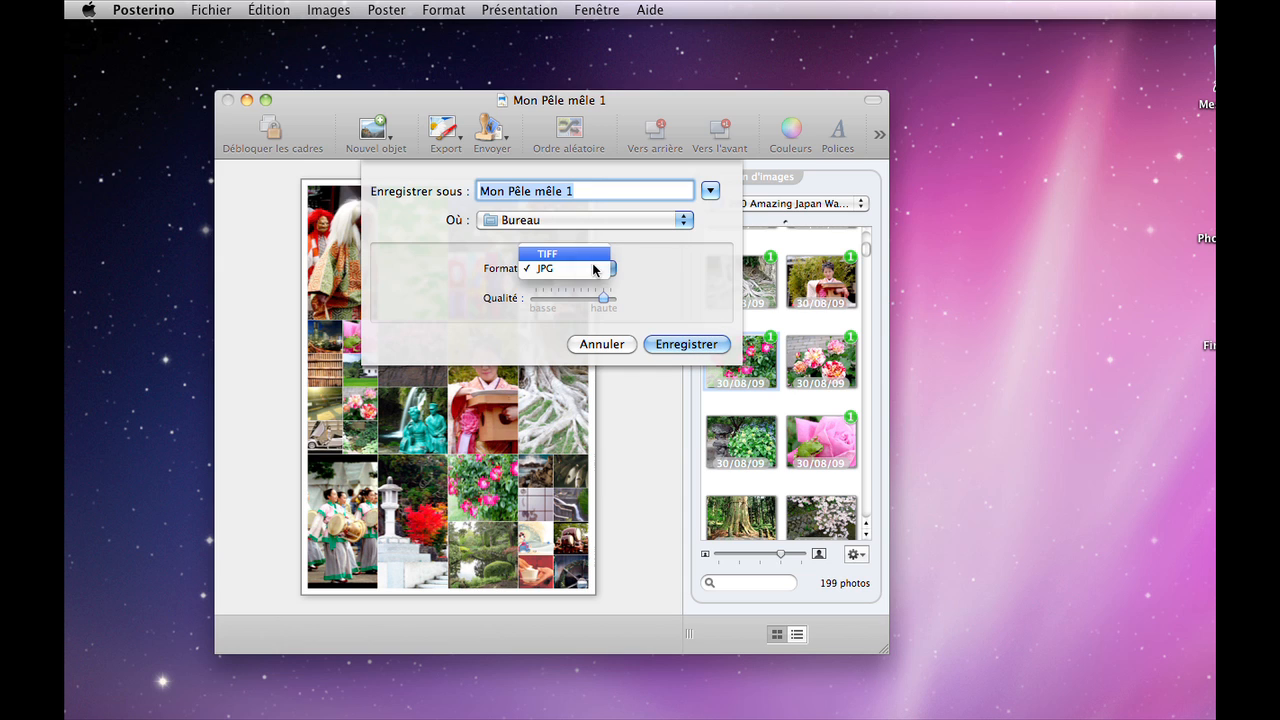
left_click(690, 345)
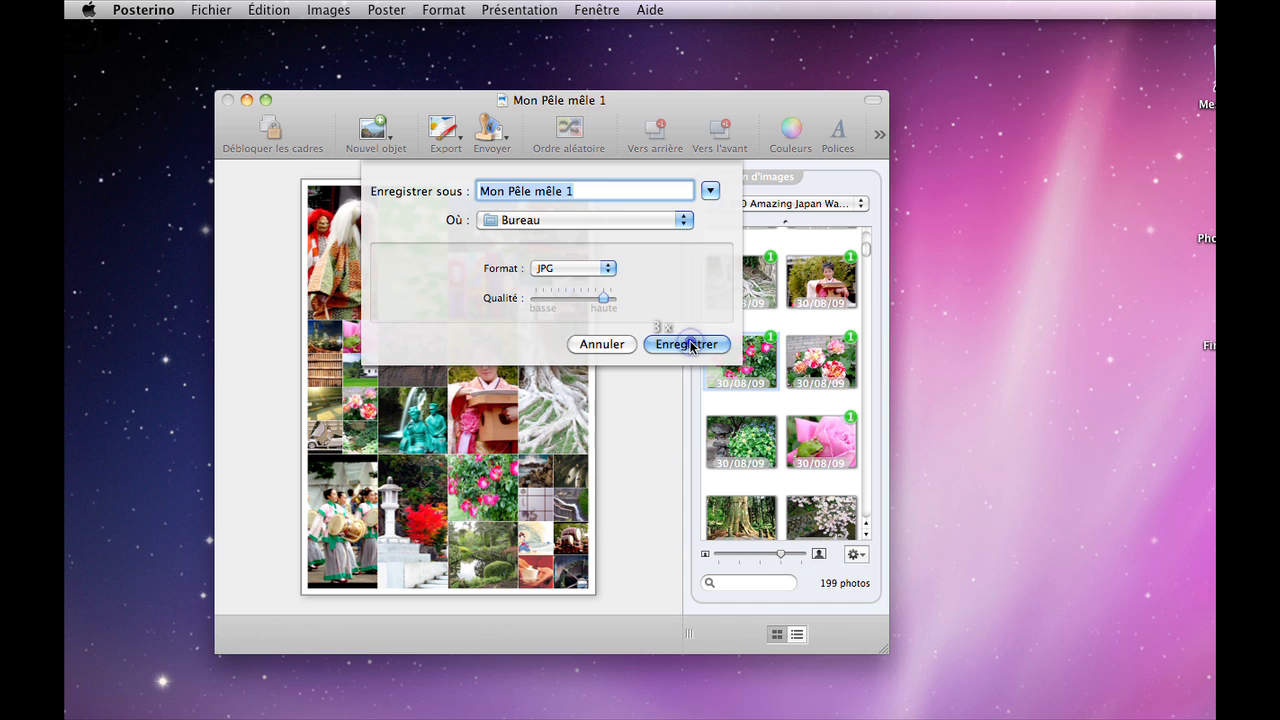
left_click(690, 345)
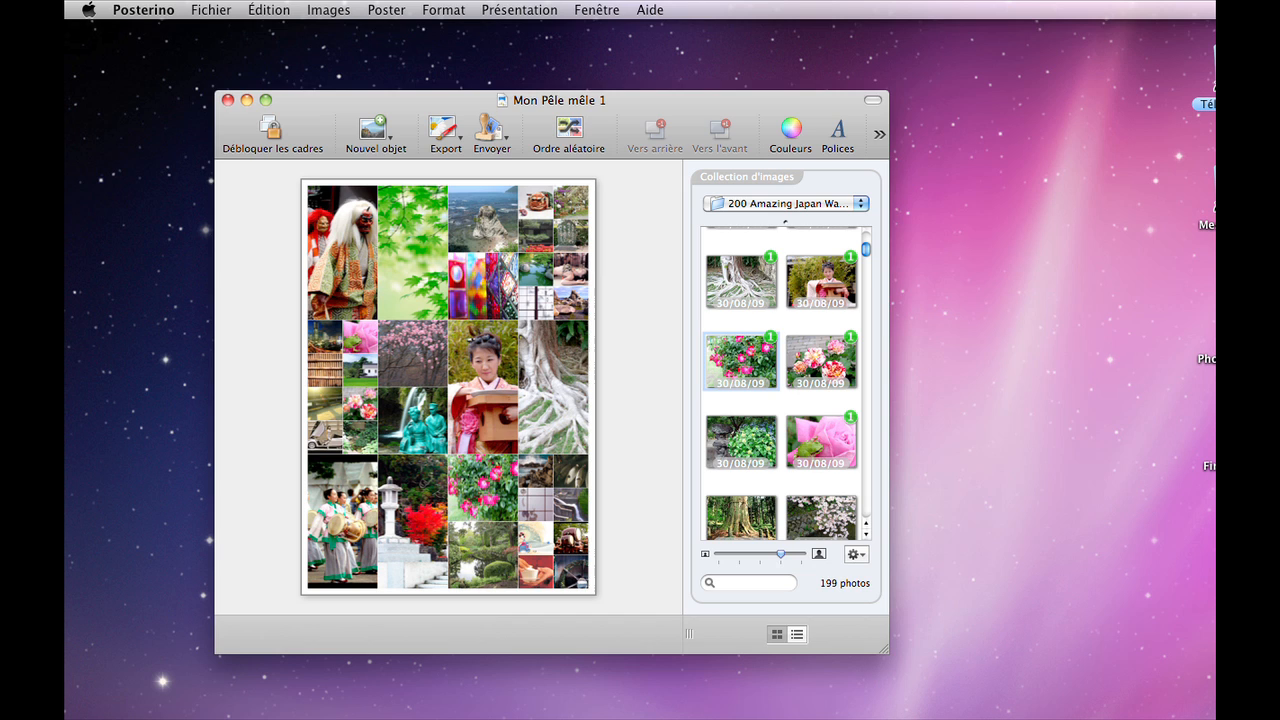
Step: Switch to the exported "Mon Pêle mêle 1.jpg" in Preview (Aperçu) and inspect the poster's details up close in an enlarged window
key("super+Tab")
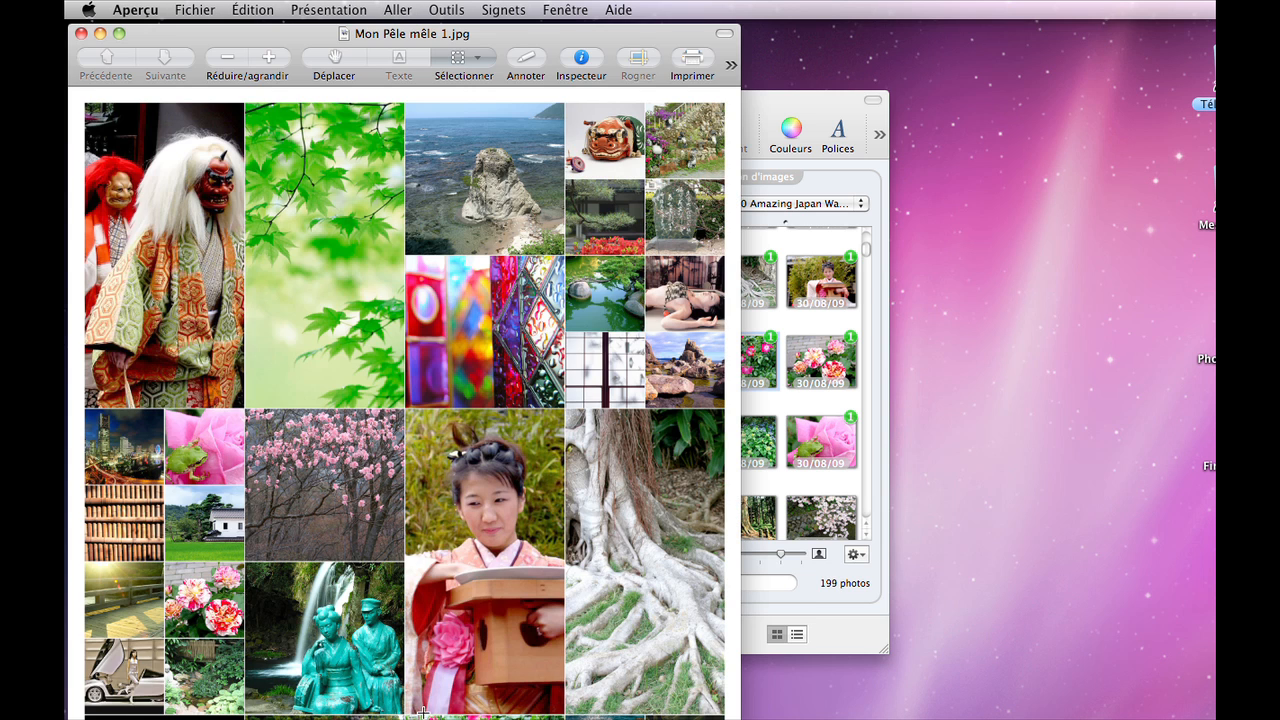
left_click_drag(740, 716, 1121, 701)
left_click(268, 56)
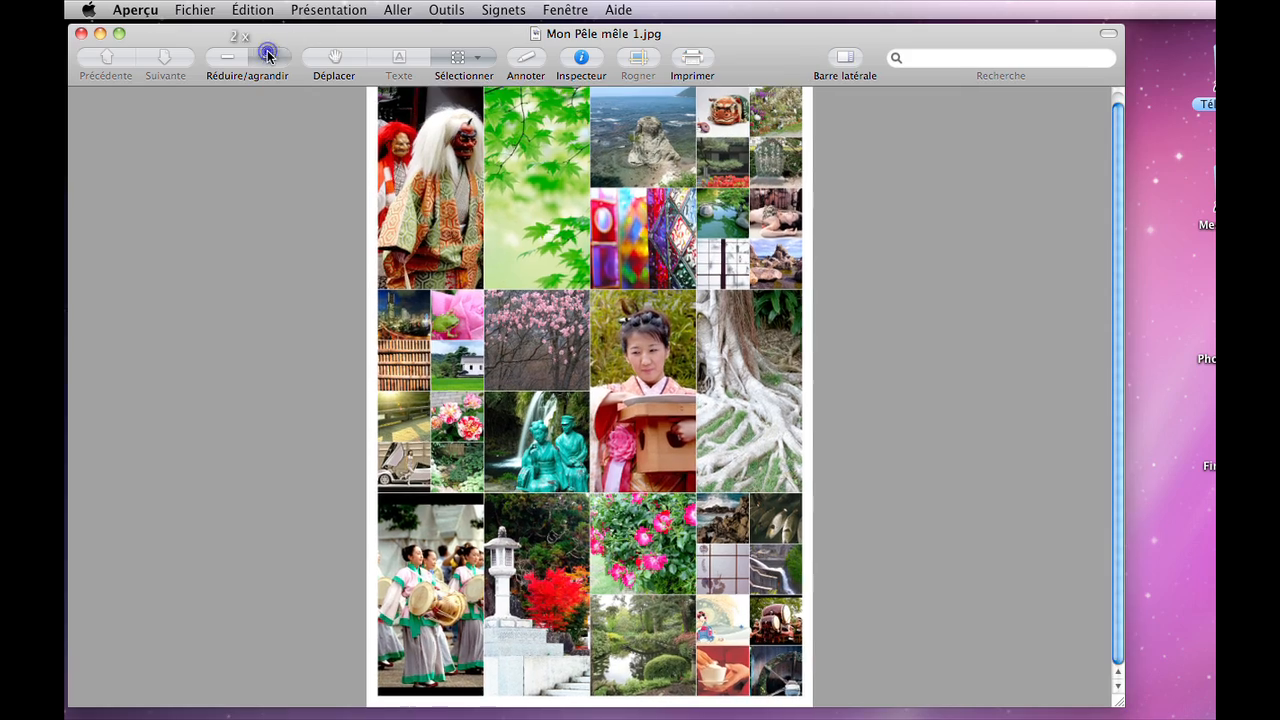
left_click(268, 56)
left_click(268, 56)
left_click(268, 56)
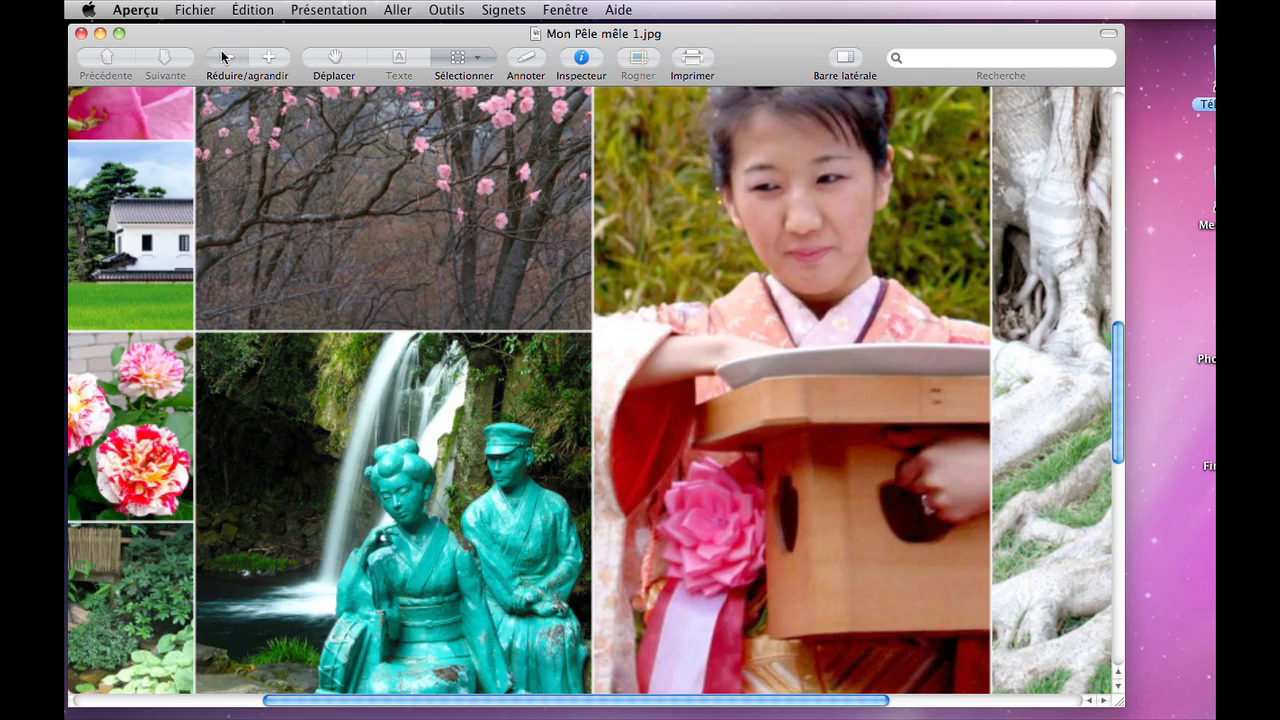
left_click(222, 56)
left_click(222, 56)
Step: Open the print settings for the poster image and set the paper size to A4 (Sans marges)
left_click(192, 9)
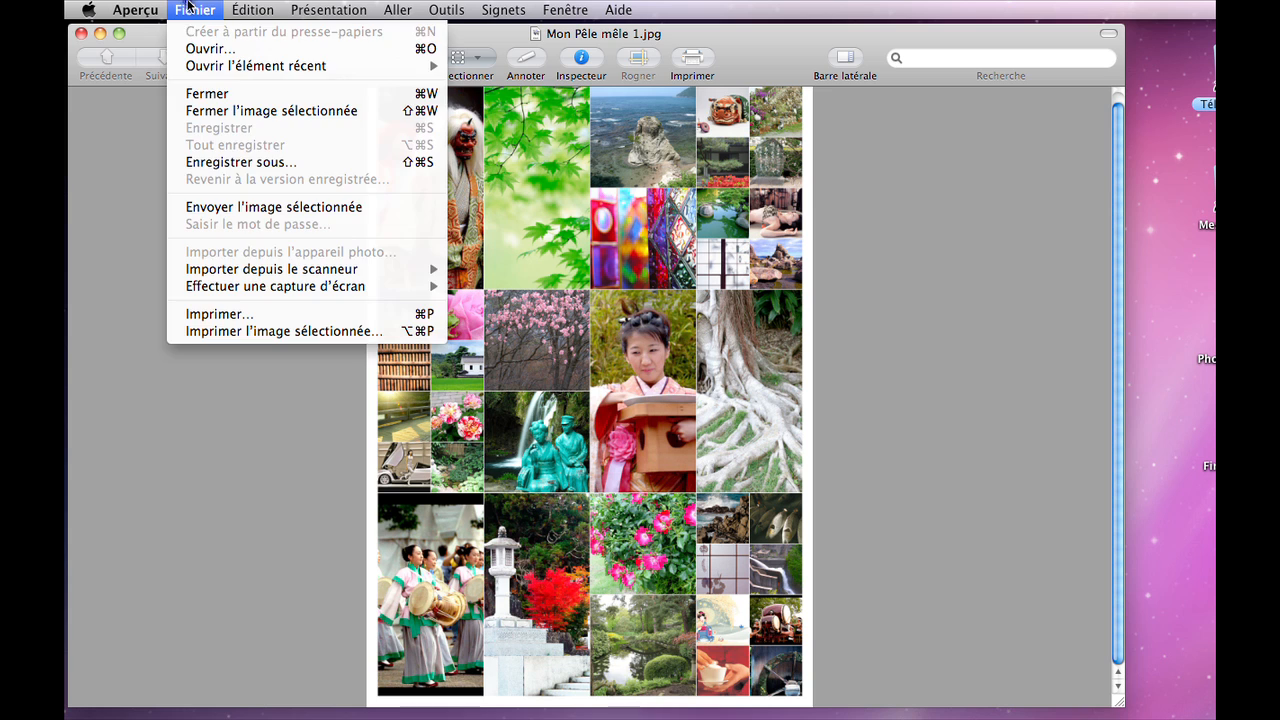
left_click(232, 314)
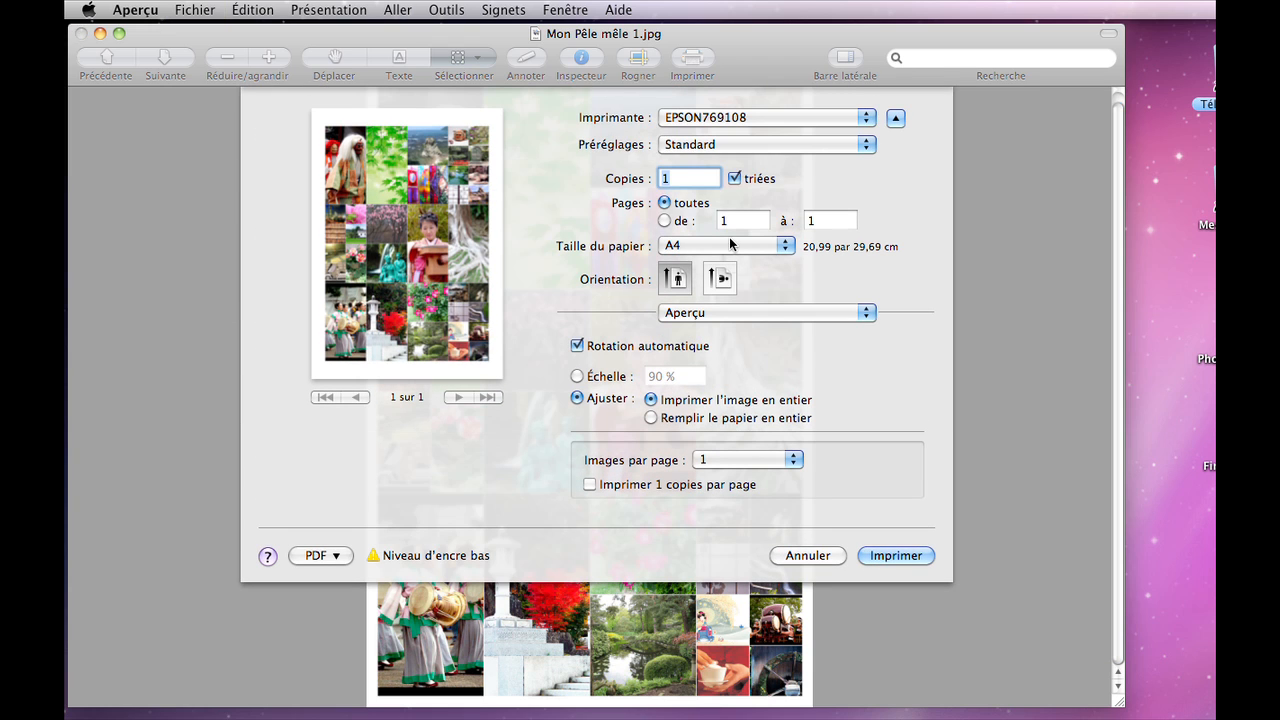
left_click(730, 244)
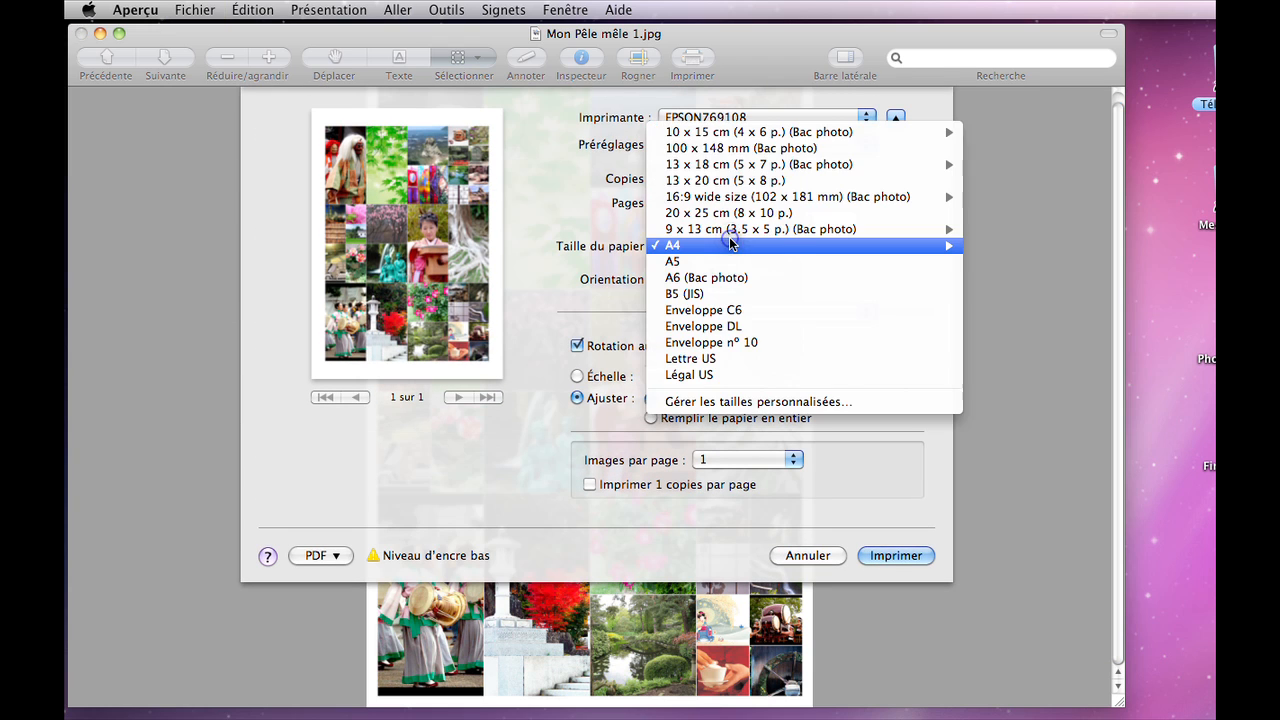
mouse_move(903, 246)
left_click(1008, 261)
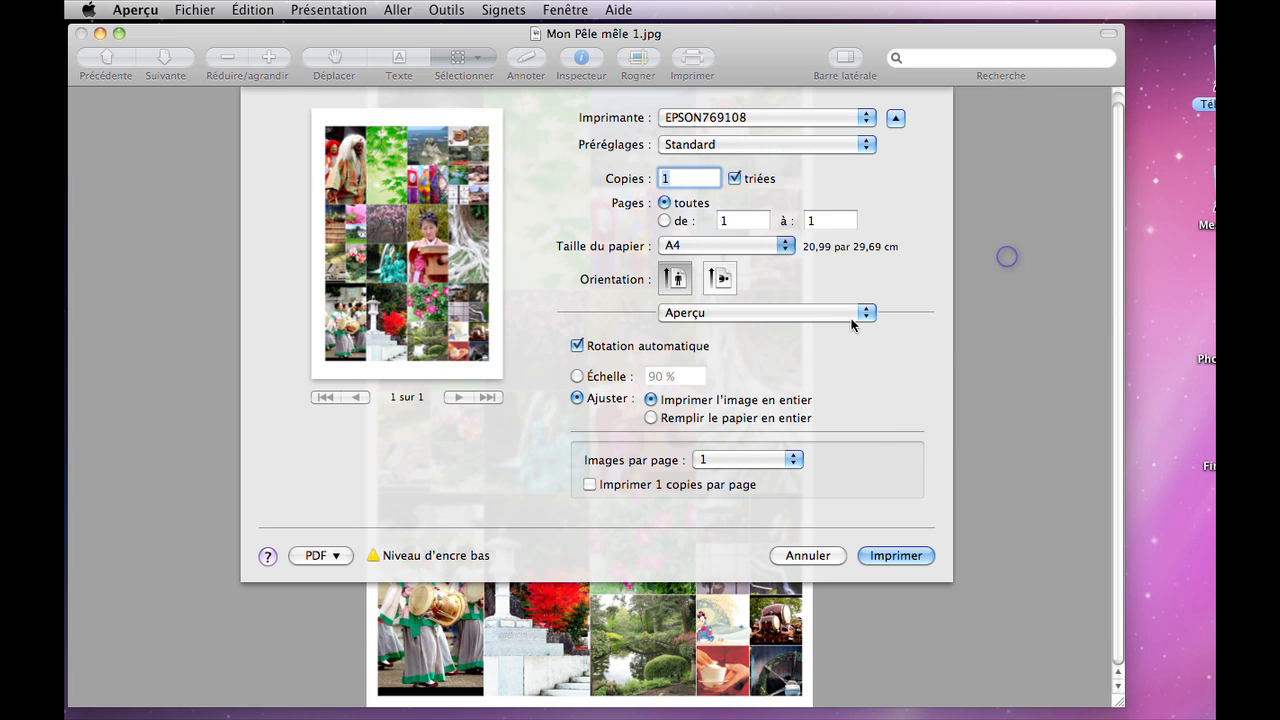
Step: Set the paper type in the printer configuration to Epson Premium Glacé
left_click(806, 309)
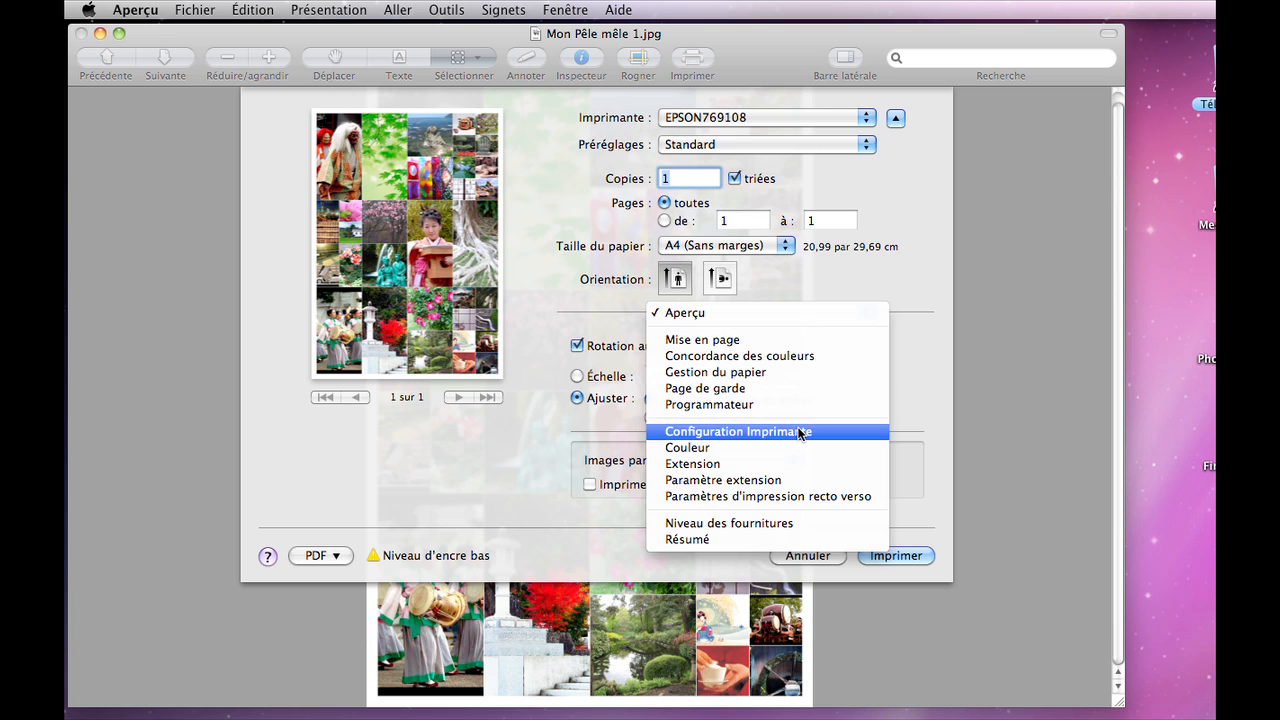
left_click(803, 431)
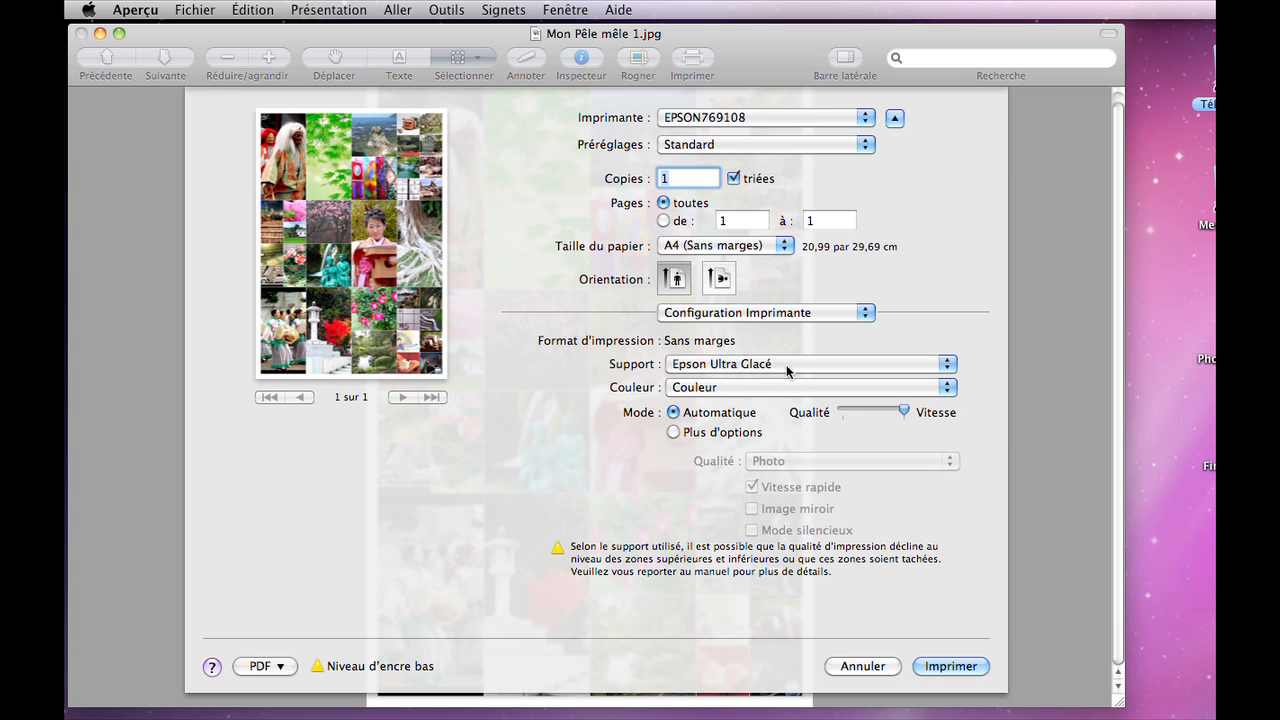
left_click(790, 366)
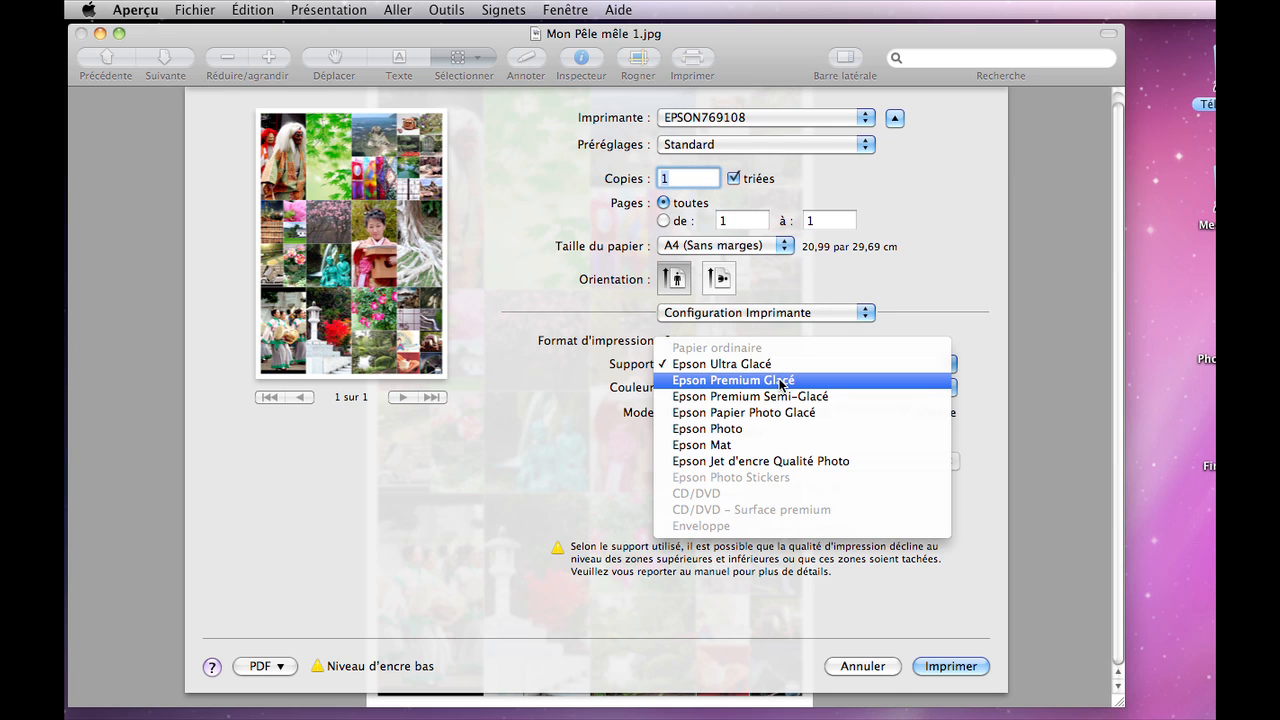
left_click(781, 382)
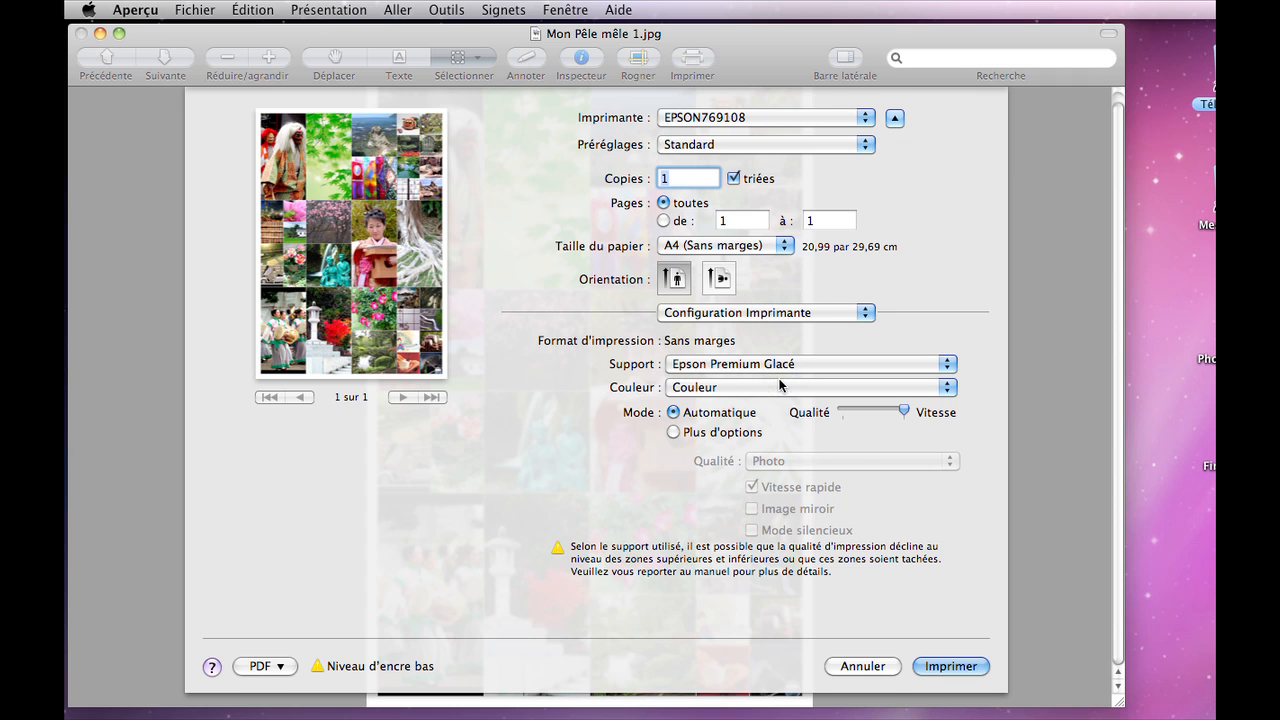